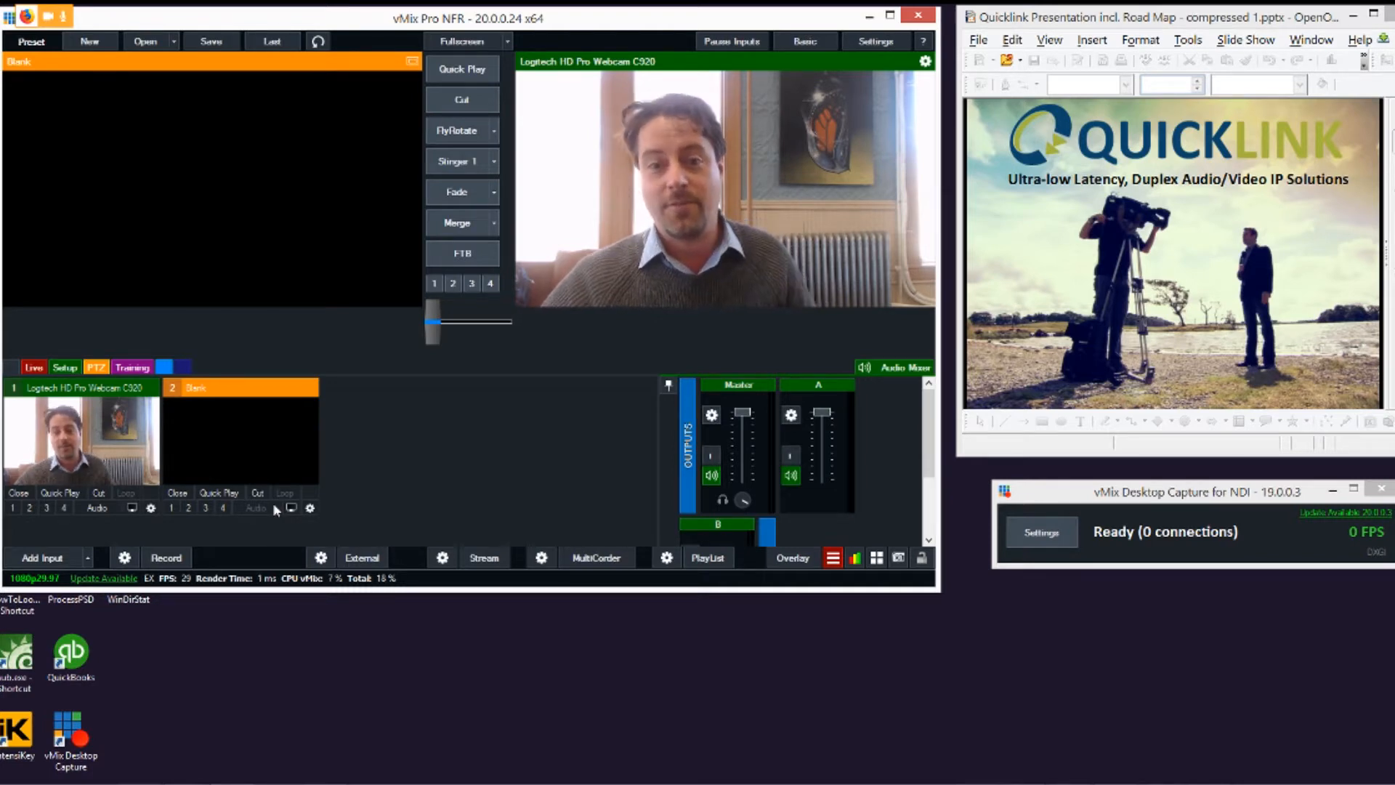
Step: Add the OpenOffice 4.1.1 desktop capture as an NDI input
drag(1085, 499, 1073, 497)
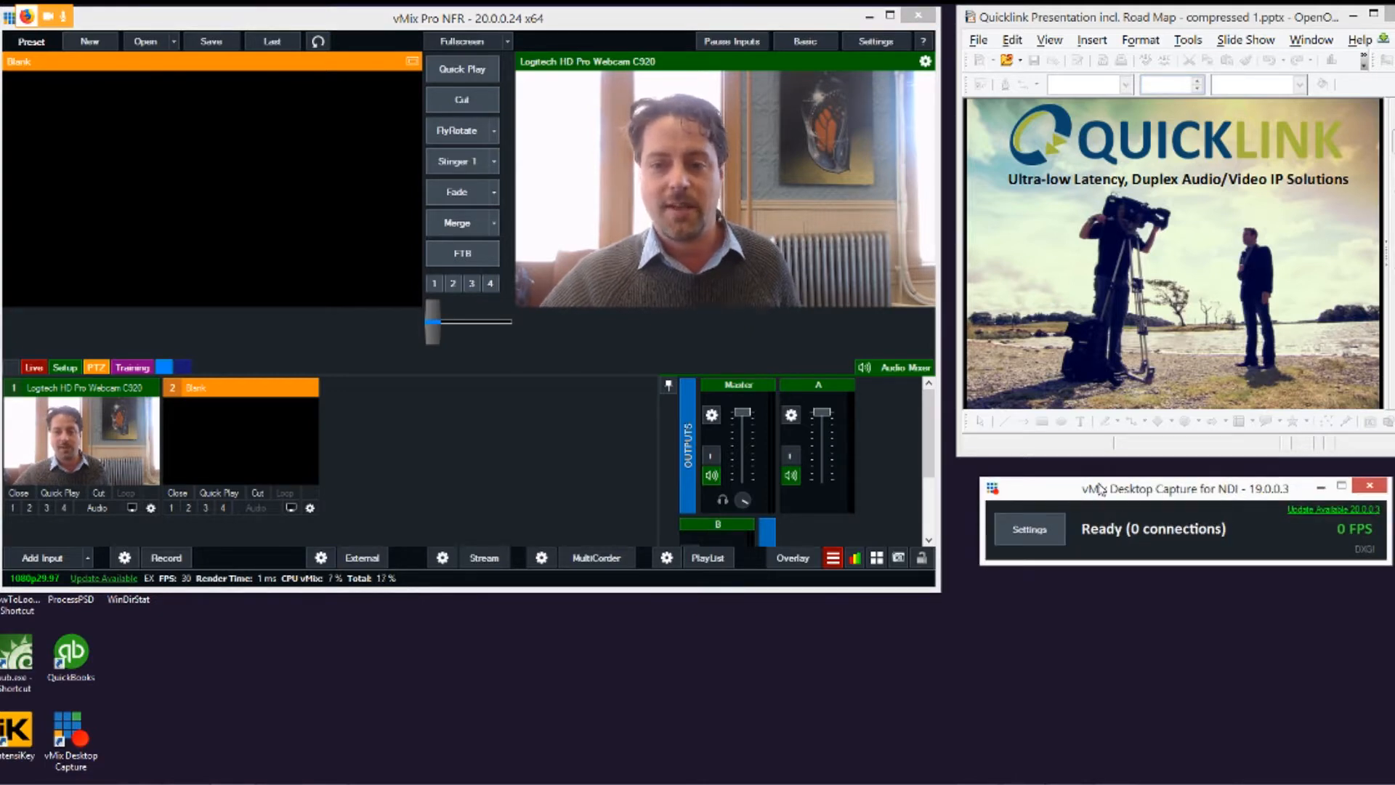
click(55, 558)
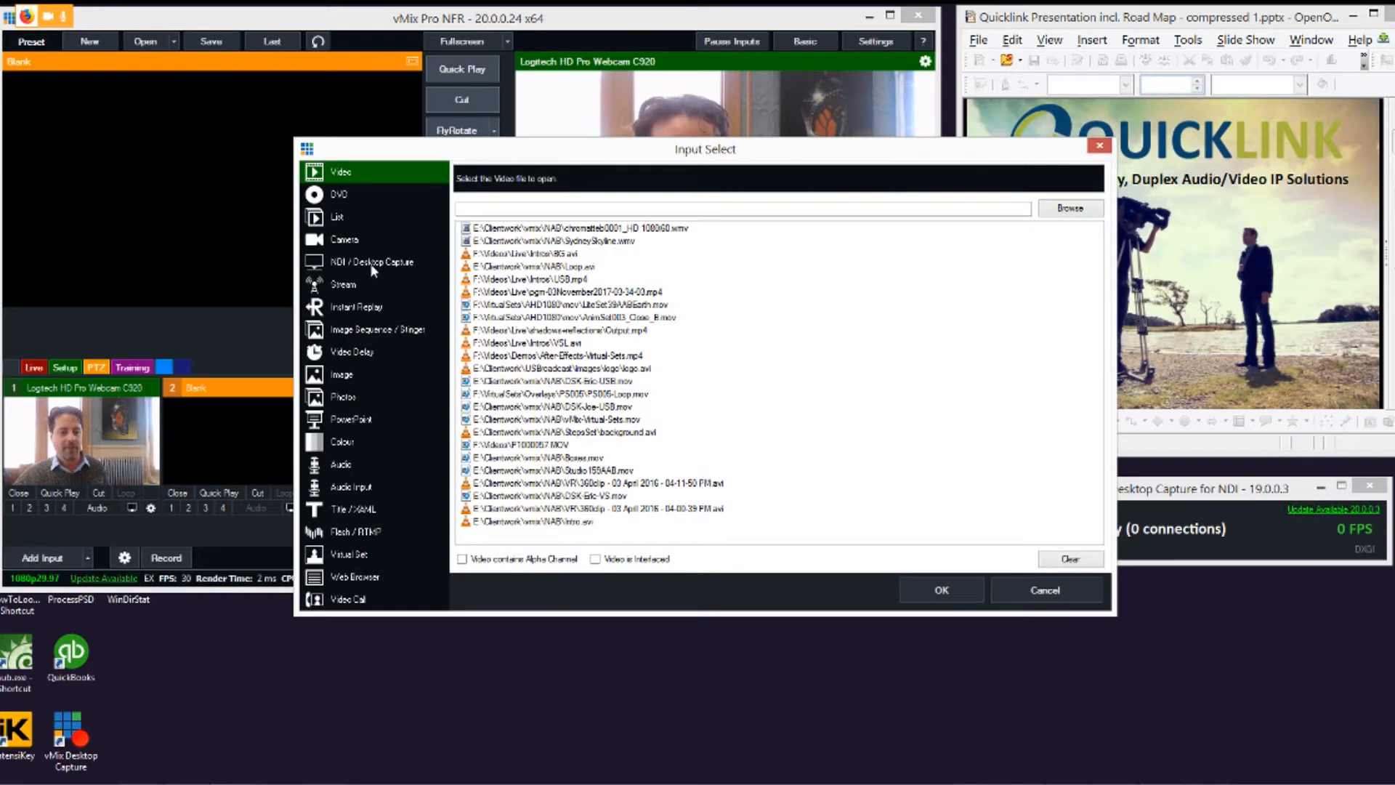
click(363, 263)
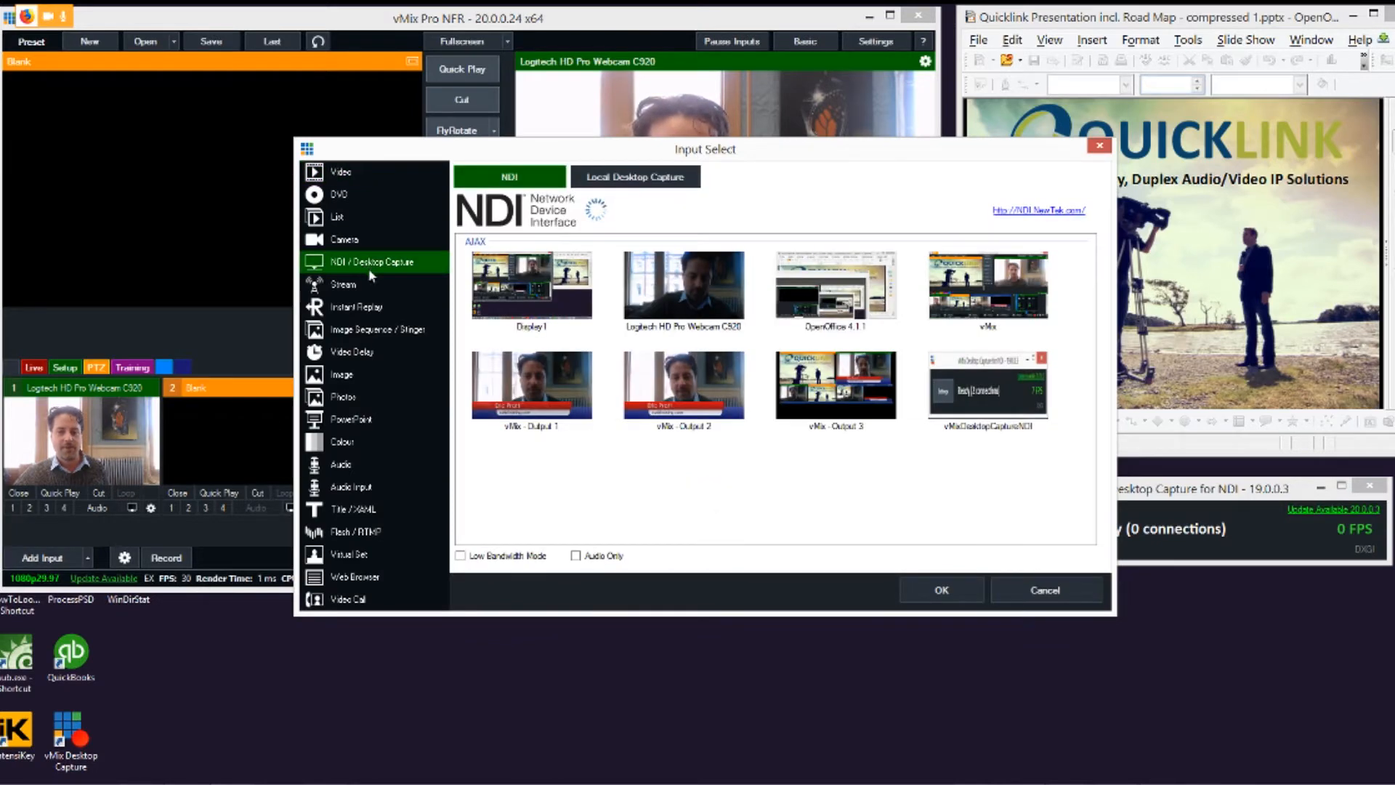
click(848, 296)
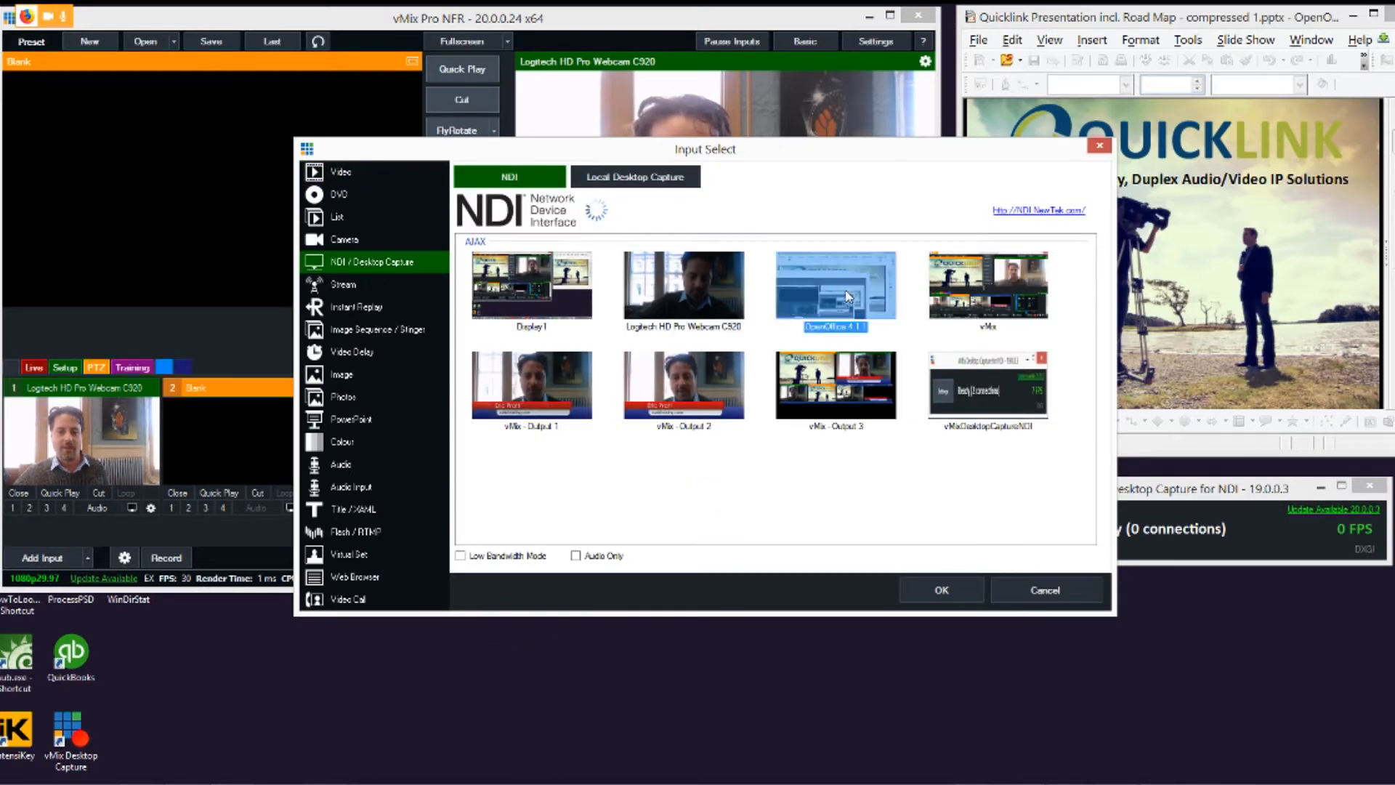
click(926, 592)
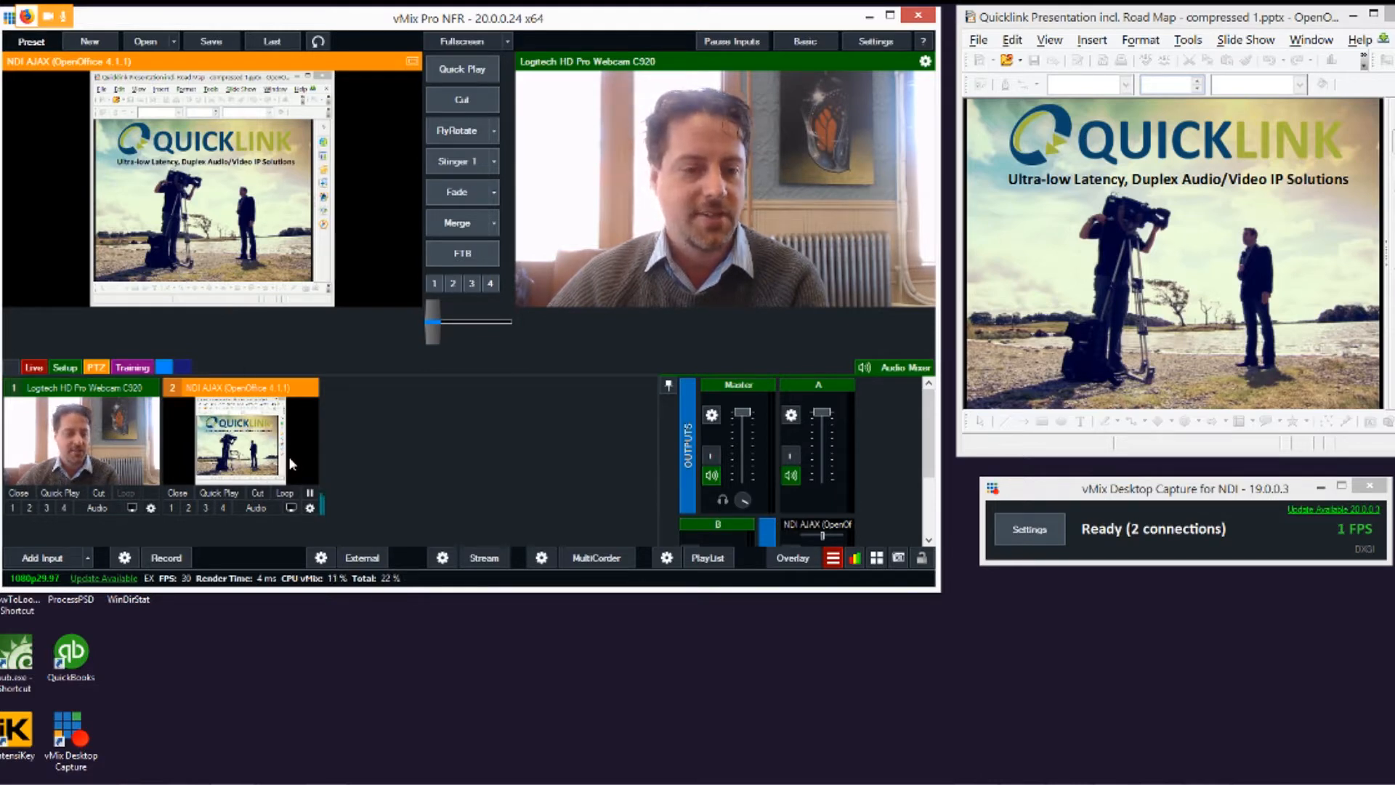
Step: Crop the OpenOffice input down to the slide, with X1 45, Y1 216, X2 1732 and Y2 964
click(310, 509)
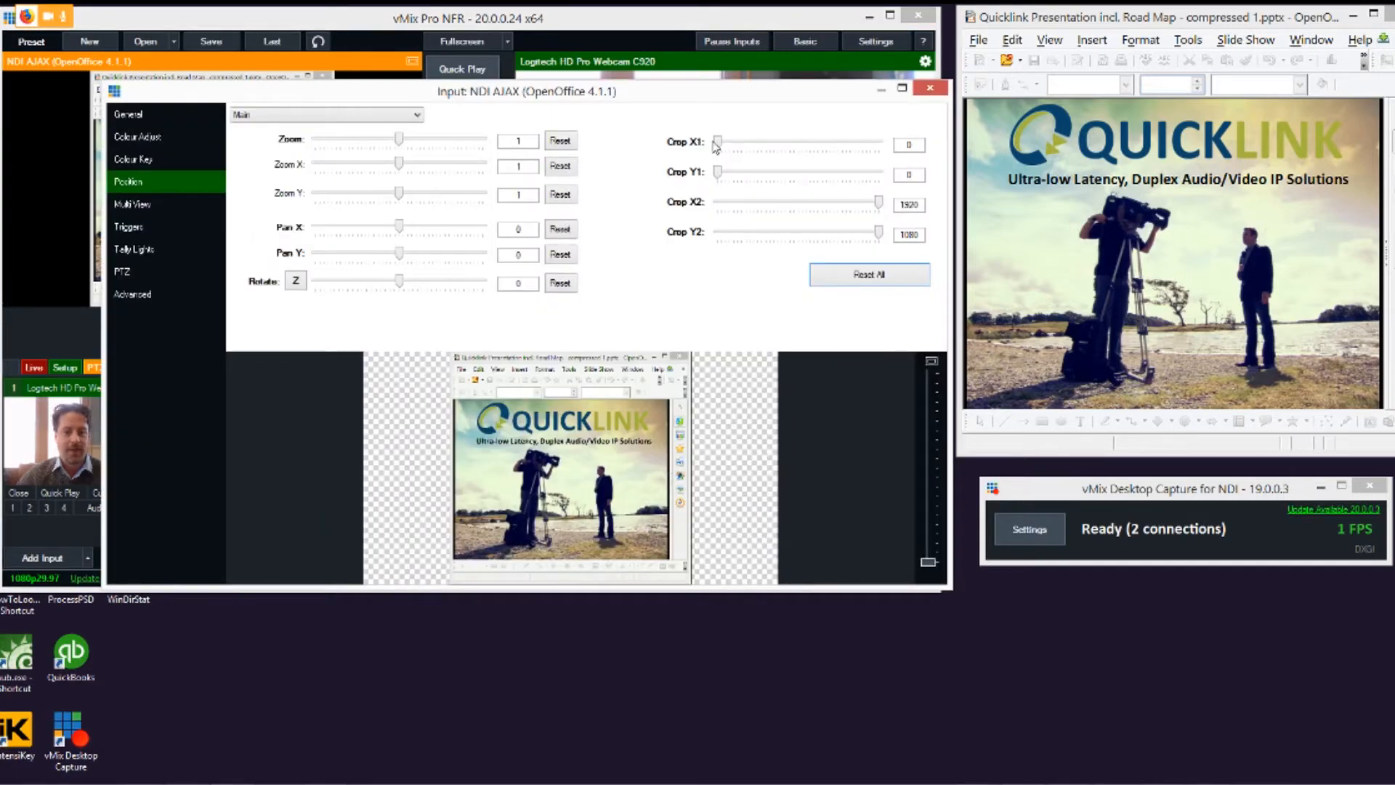
drag(719, 142, 751, 176)
drag(878, 203, 864, 235)
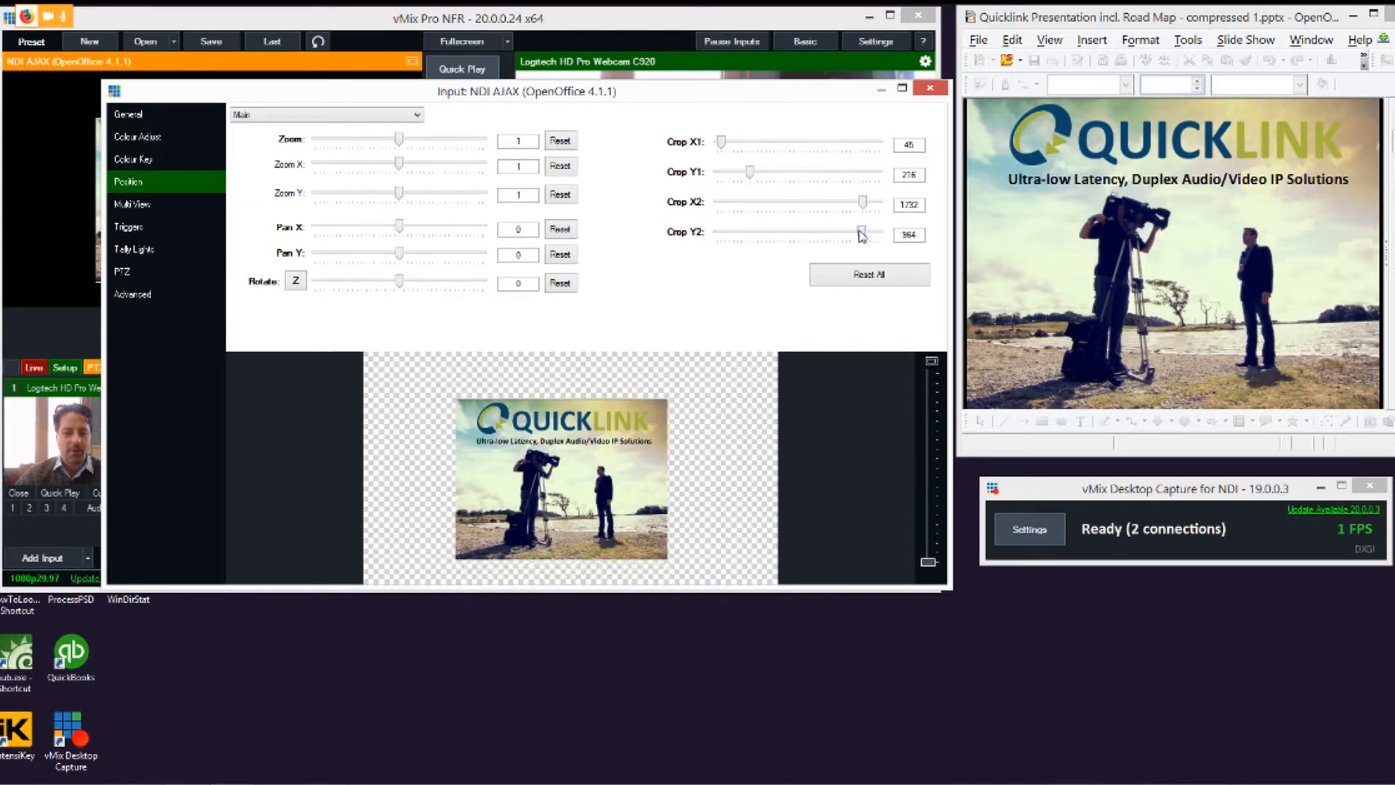
Step: Stretch the cropped slide to fill the frame with Zoom X 1.99 and Zoom Y 1.56, panning it to centre
drag(402, 169, 411, 196)
drag(471, 477, 503, 469)
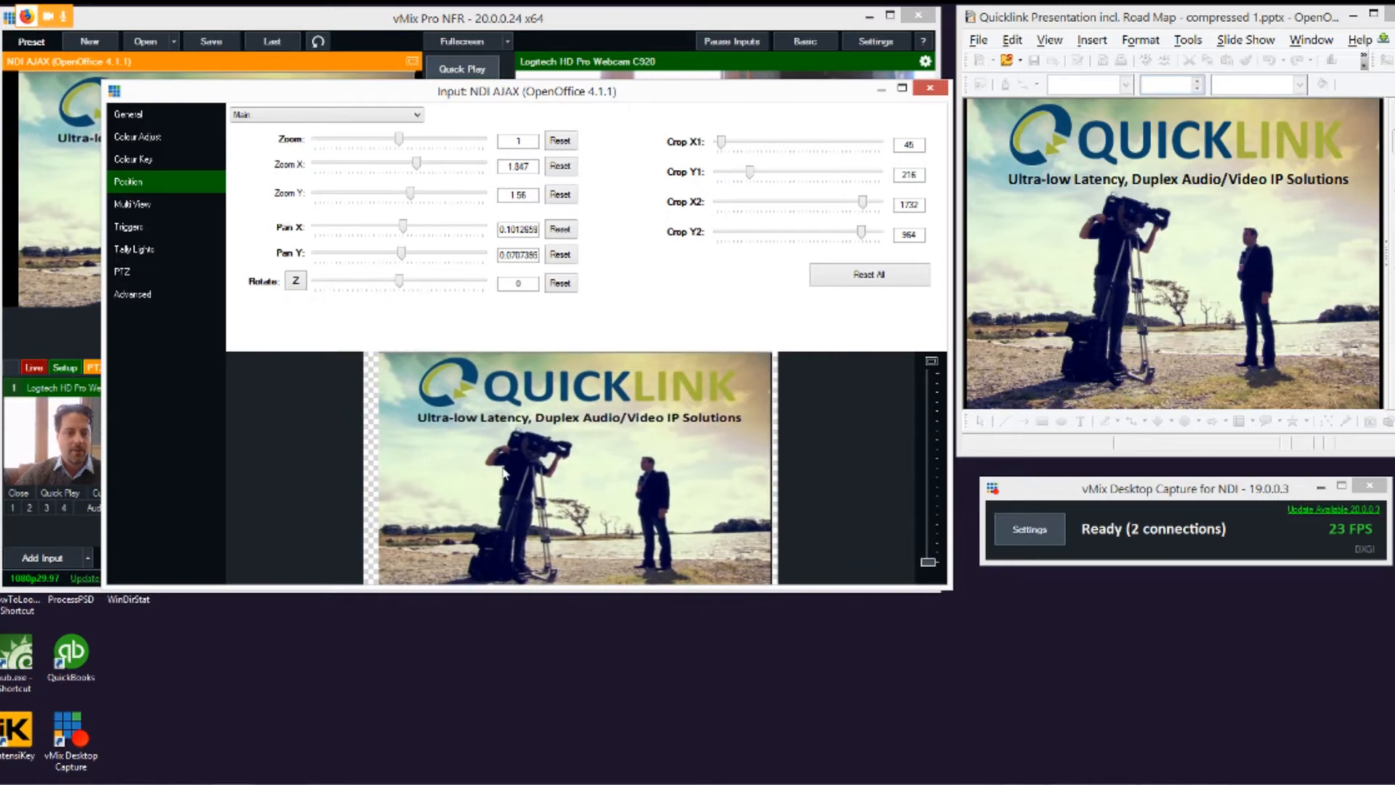
drag(411, 170, 420, 170)
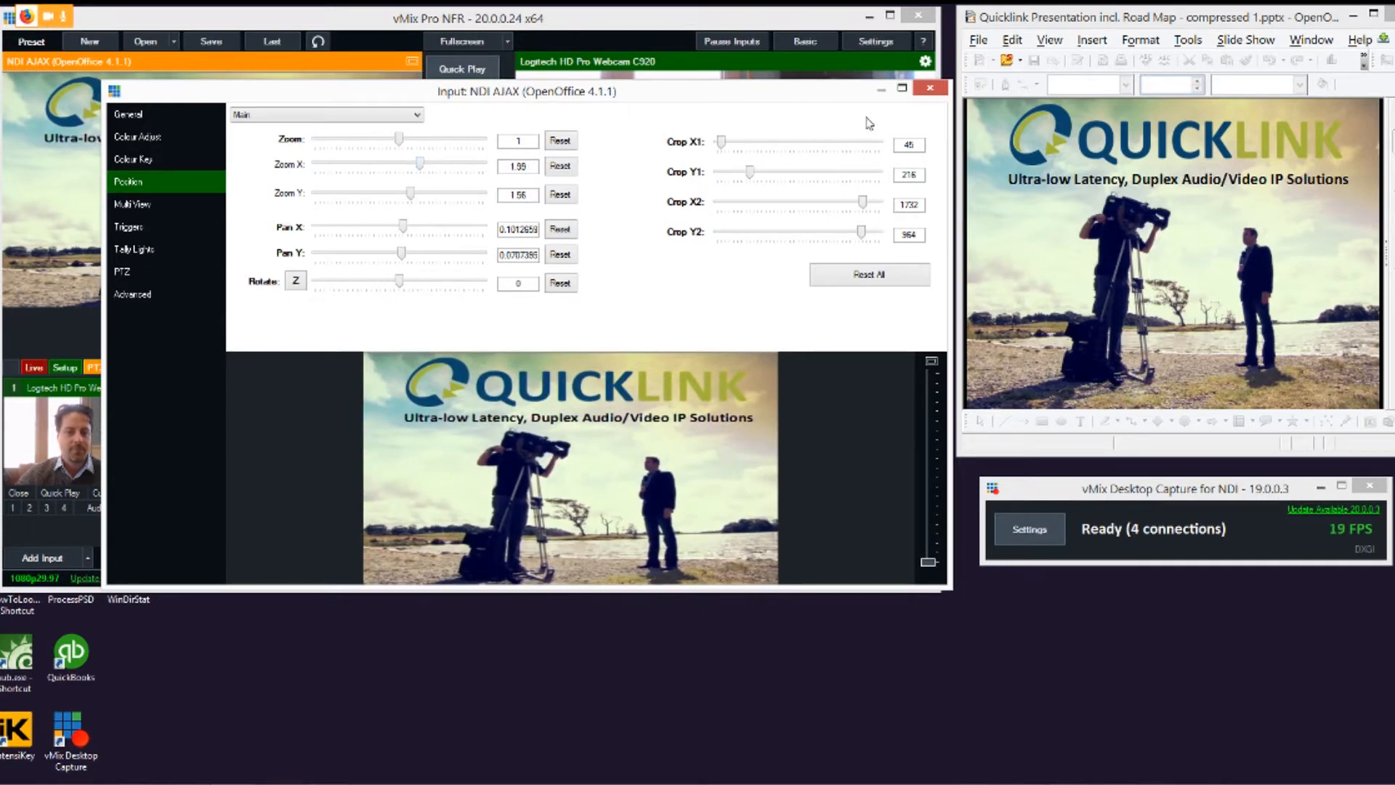
click(928, 89)
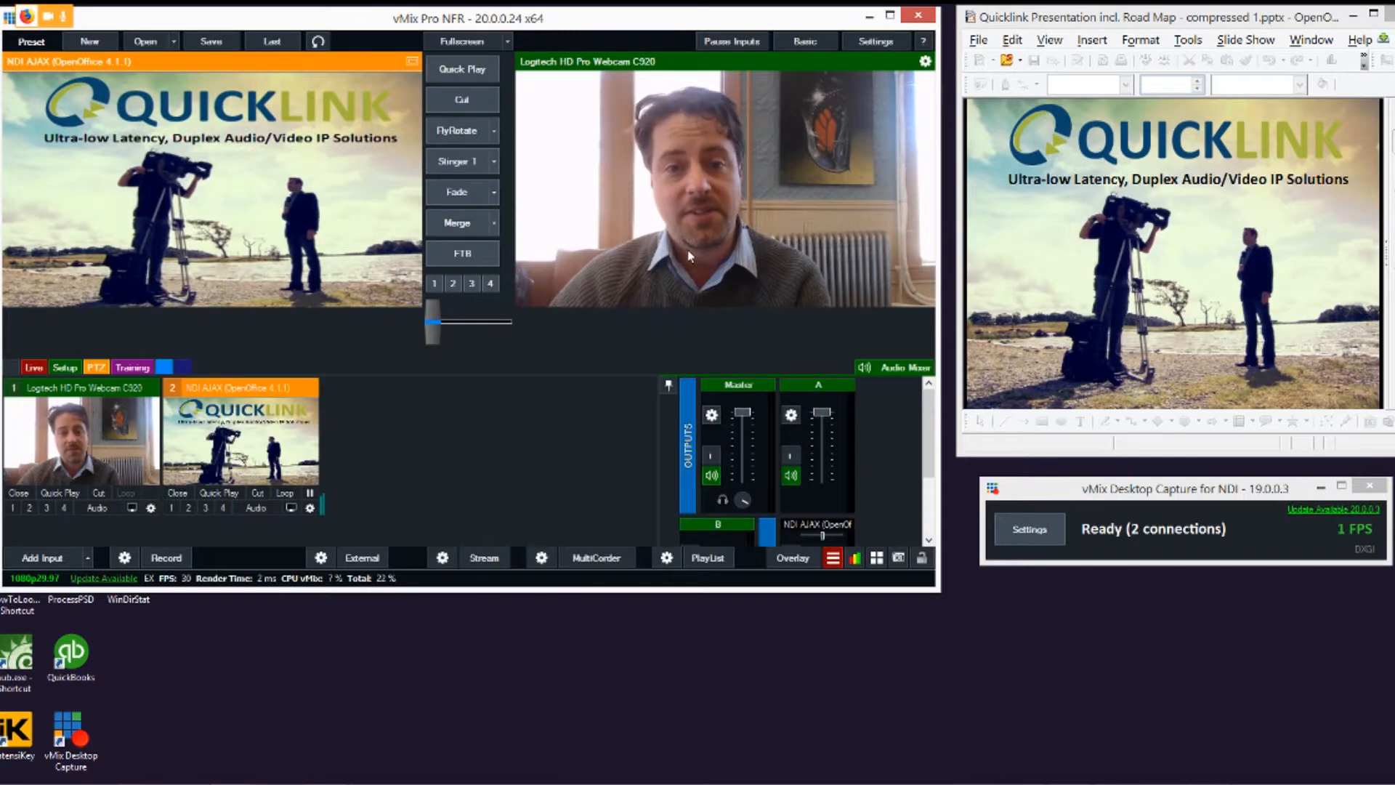
Step: Cut the slides to the output, advance the presentation to the About us slide, and cut back to the webcam
click(452, 108)
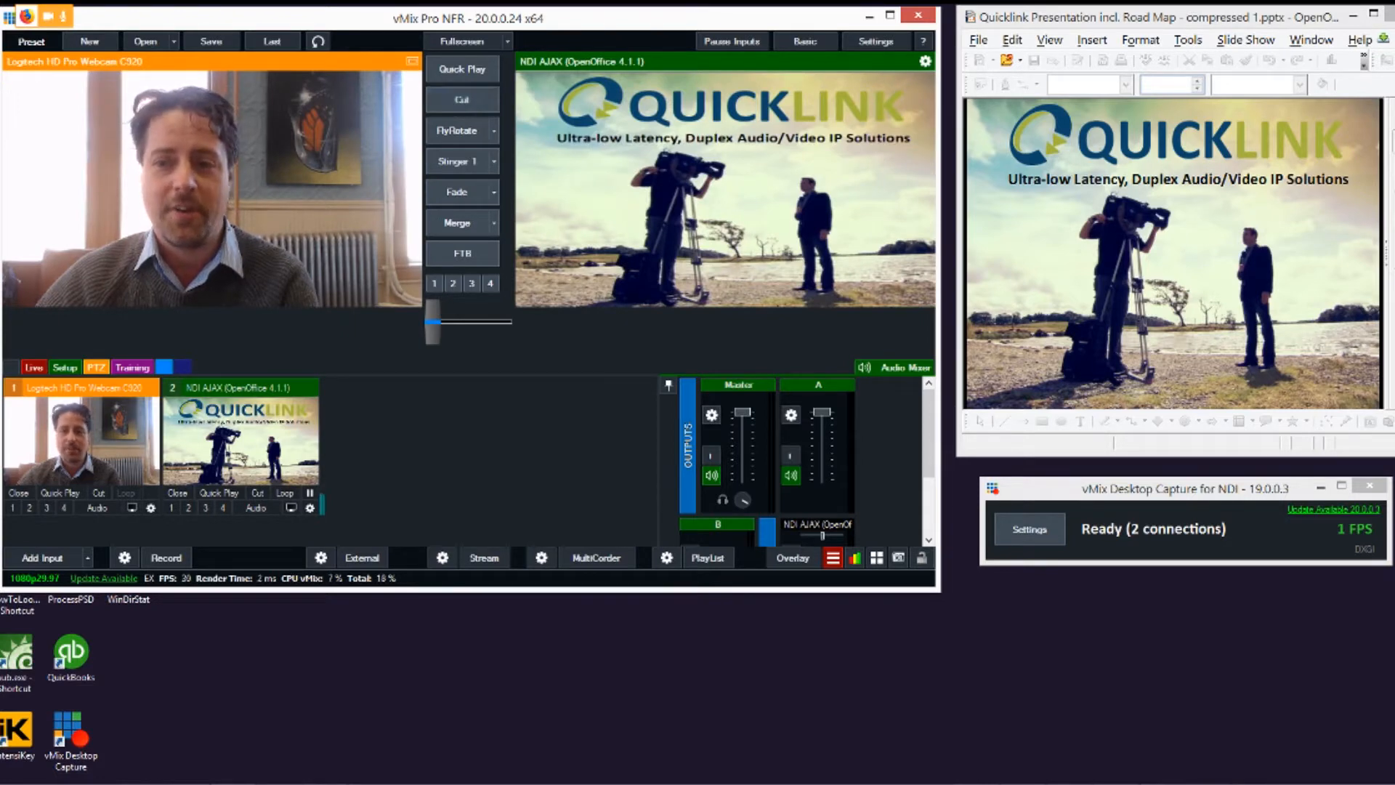
click(1258, 296)
click(1258, 296)
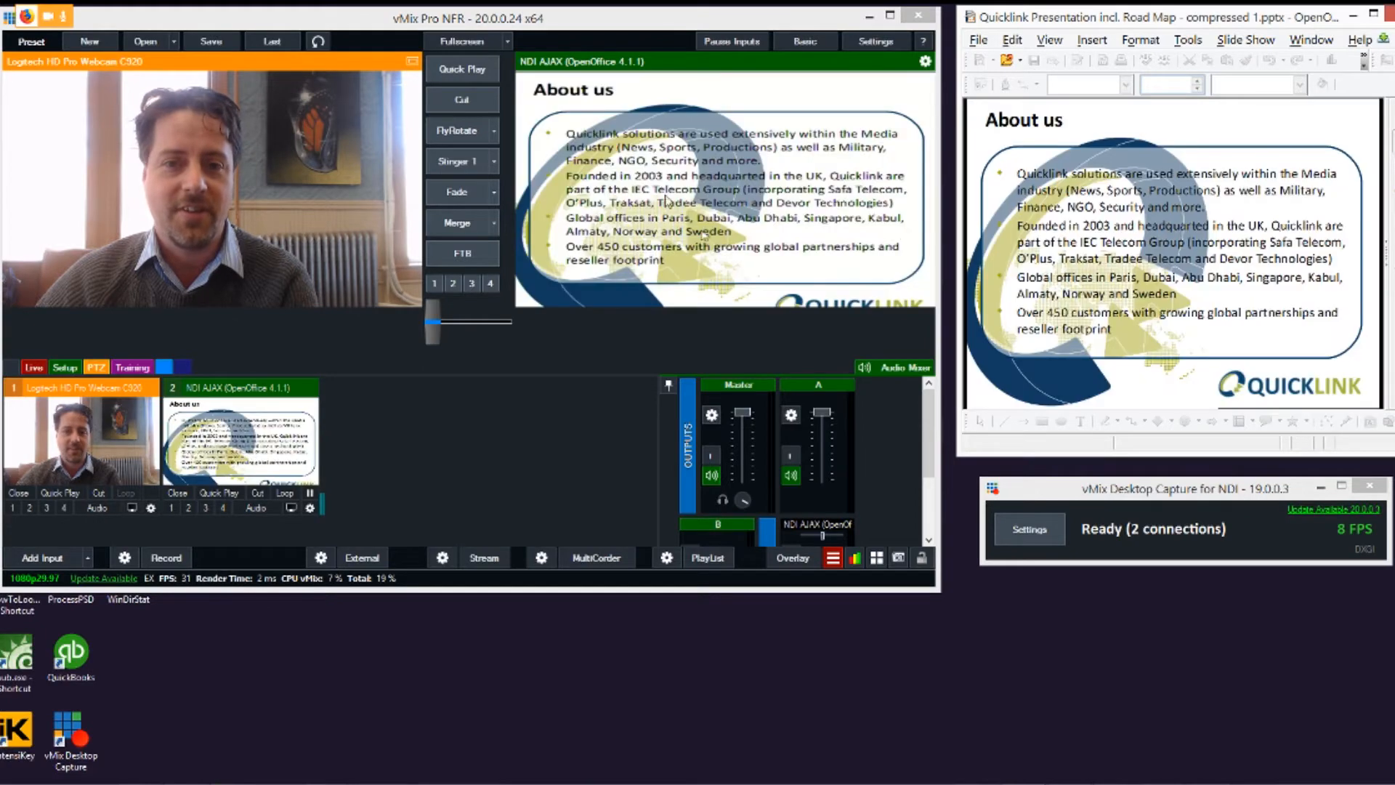
click(490, 103)
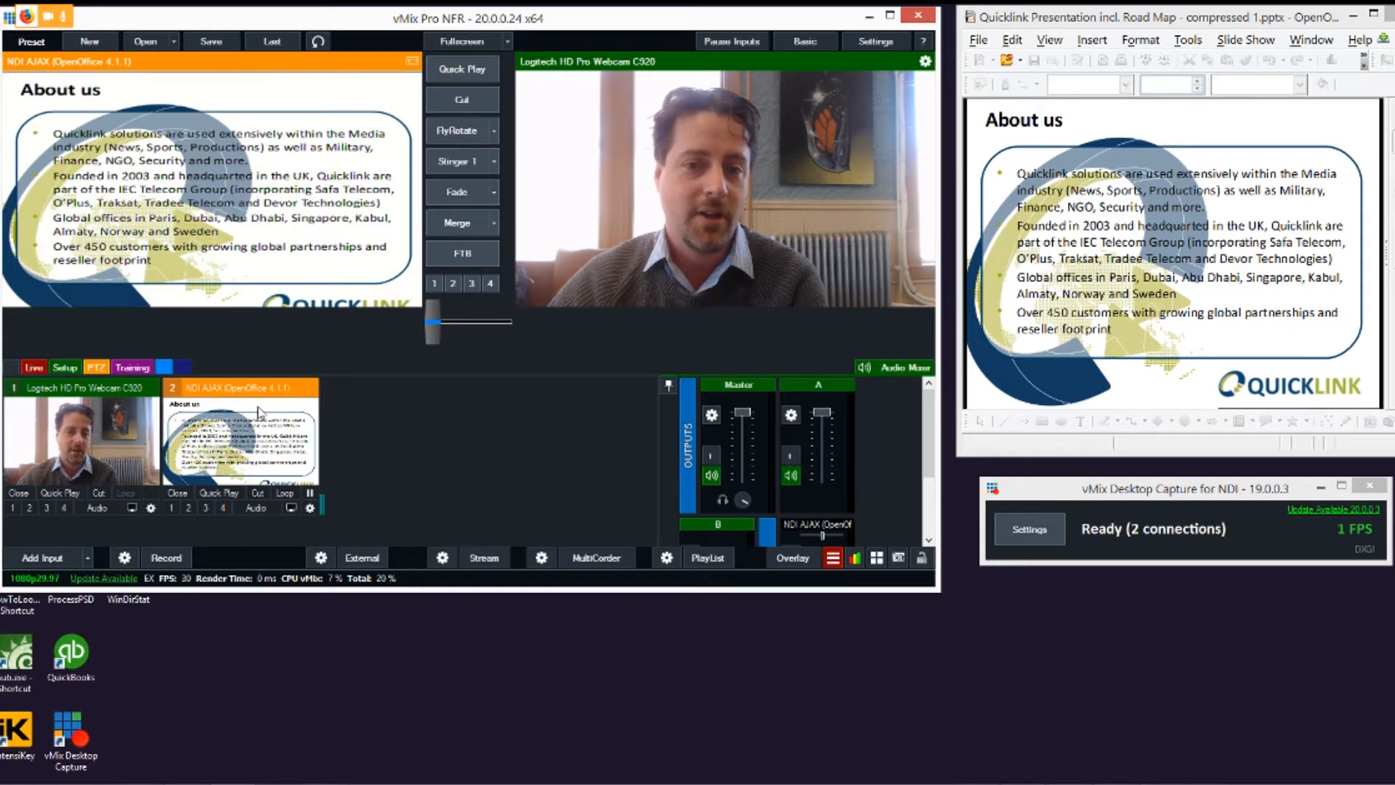
Step: Create a virtual input from the webcam and assign the OpenOffice NDI input to its Multi View layer 5
right_click(149, 506)
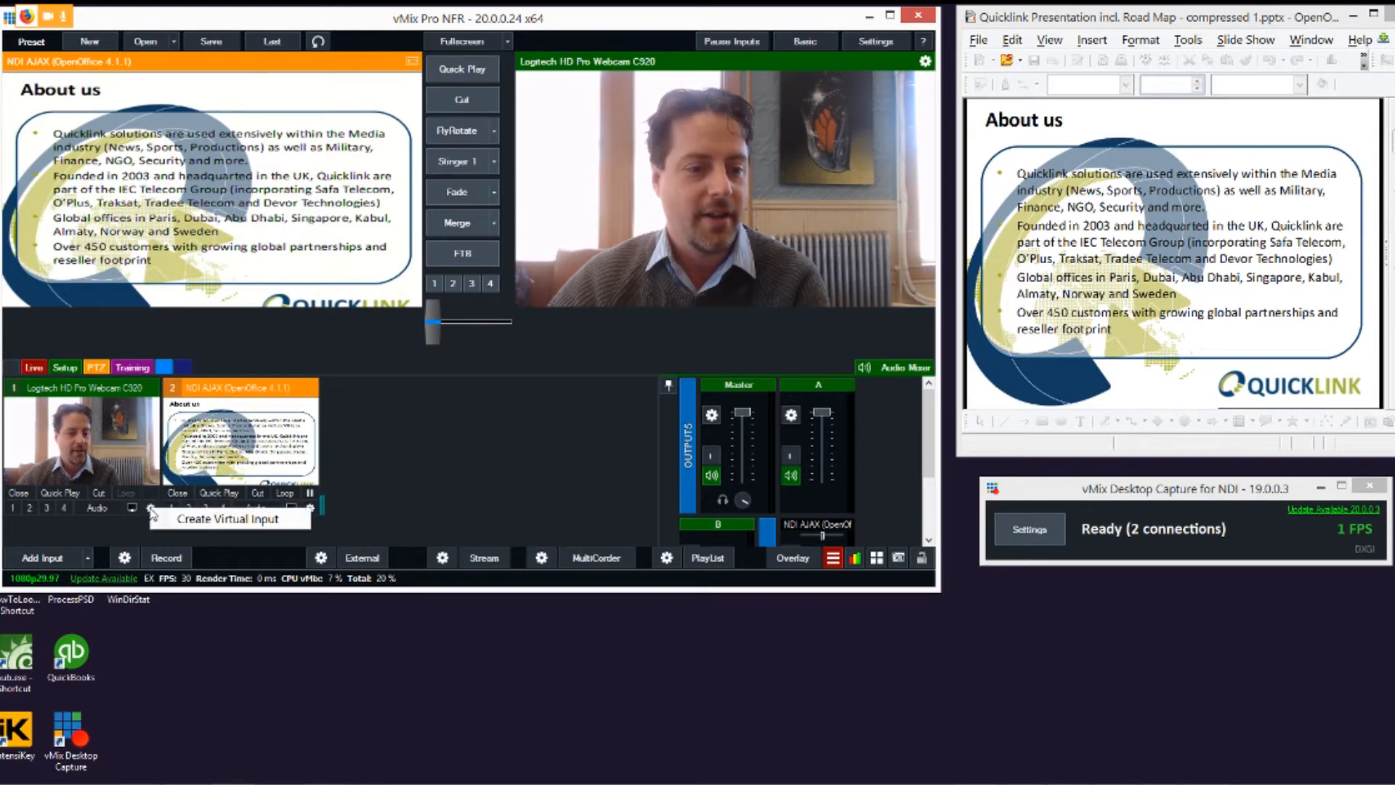
click(186, 515)
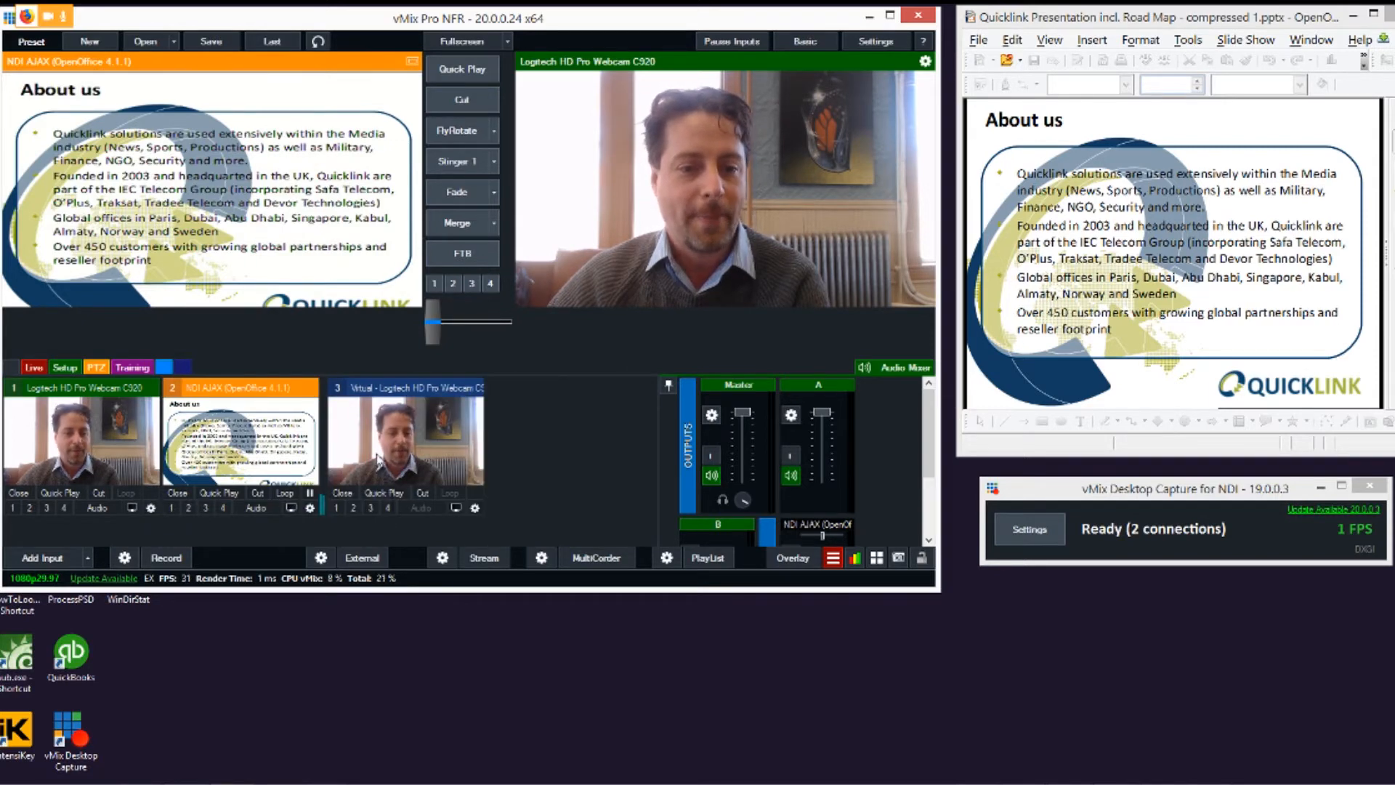
click(474, 508)
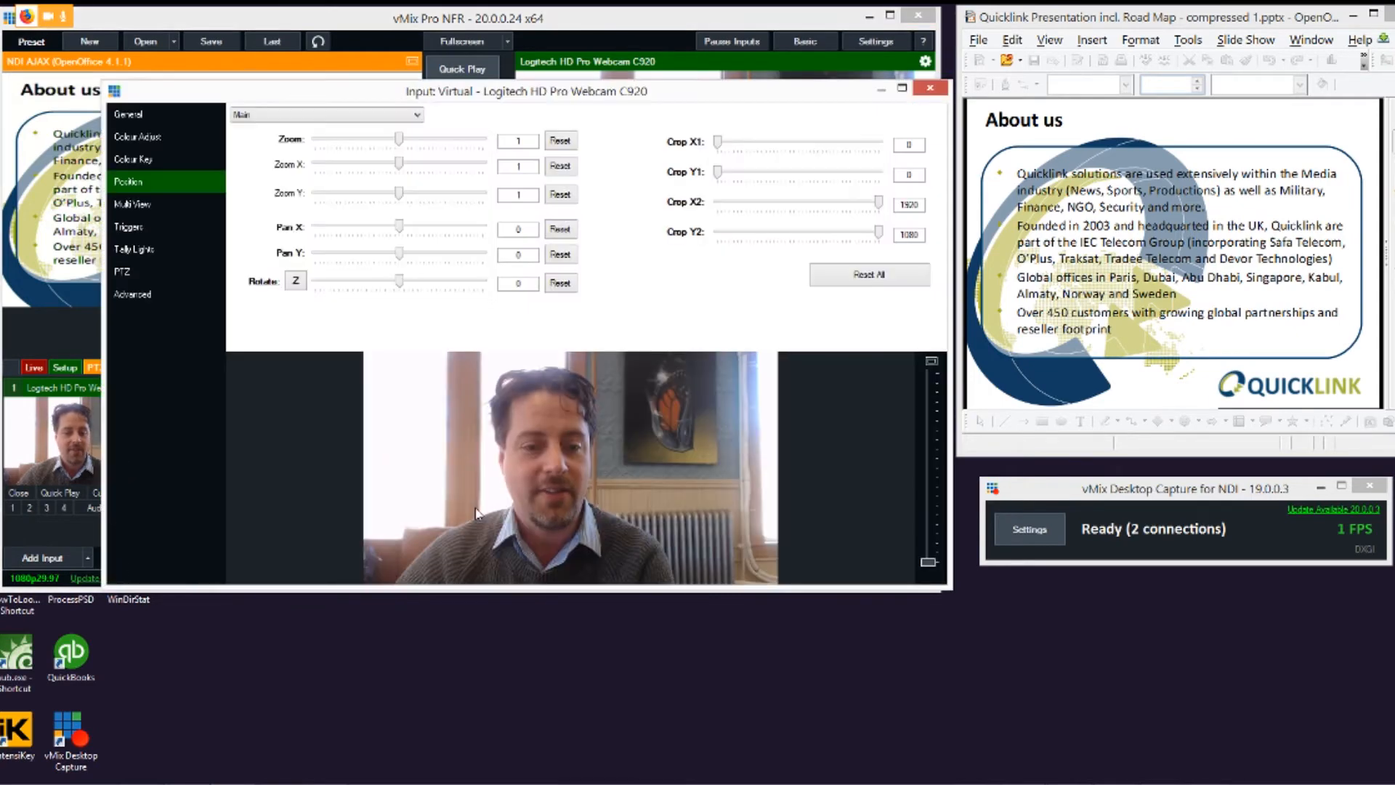
click(133, 204)
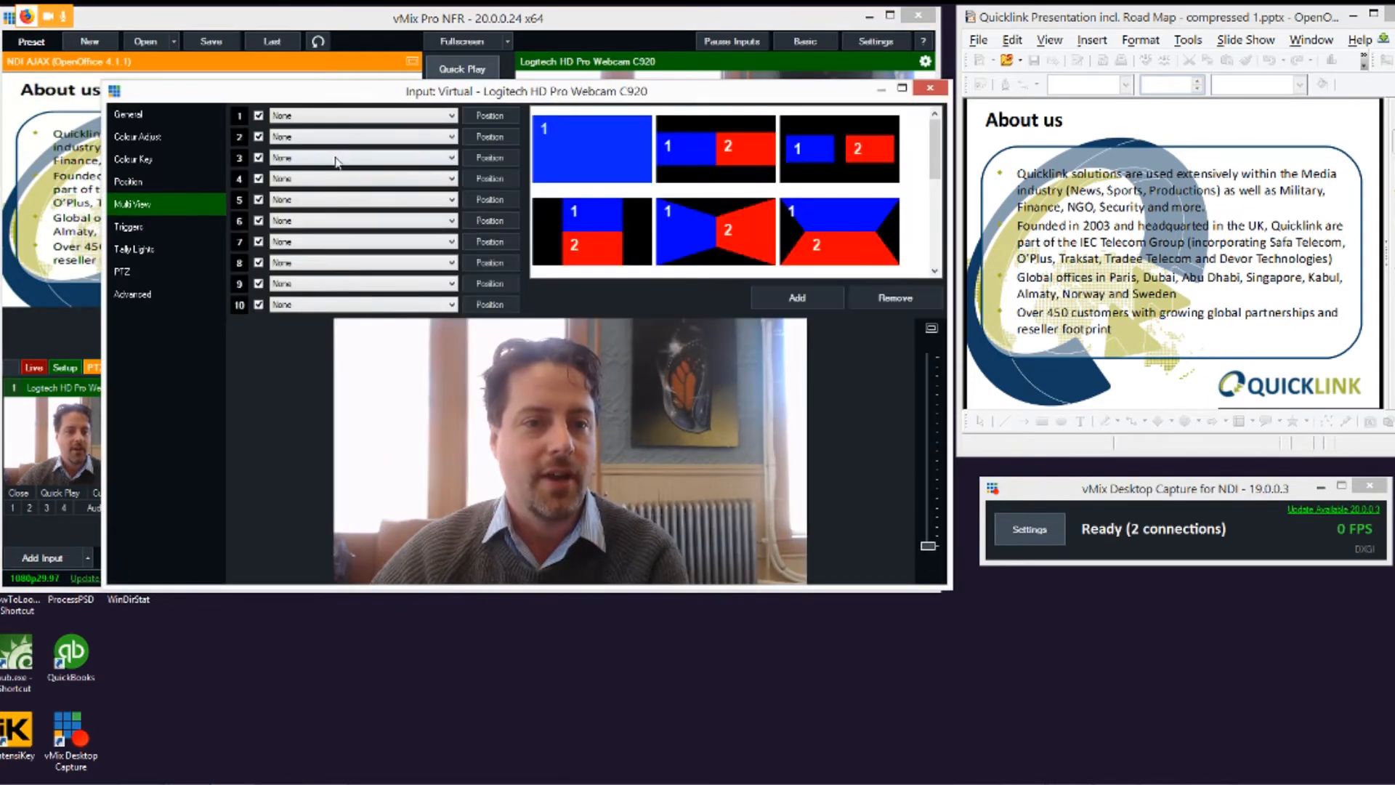
click(320, 200)
click(320, 233)
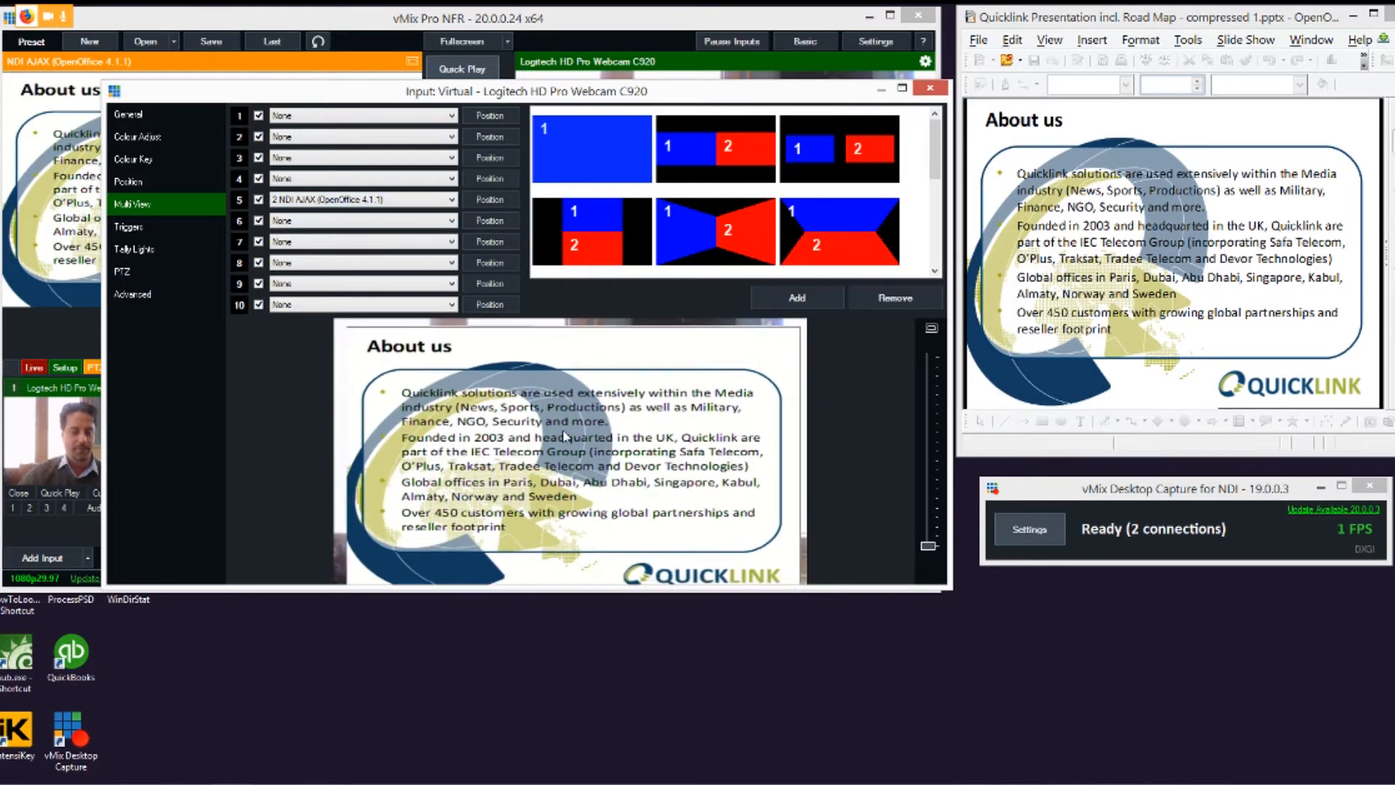
Step: Shrink the slide layer to about half size and place it in the upper right of the webcam picture
drag(415, 424, 385, 429)
drag(533, 442, 628, 397)
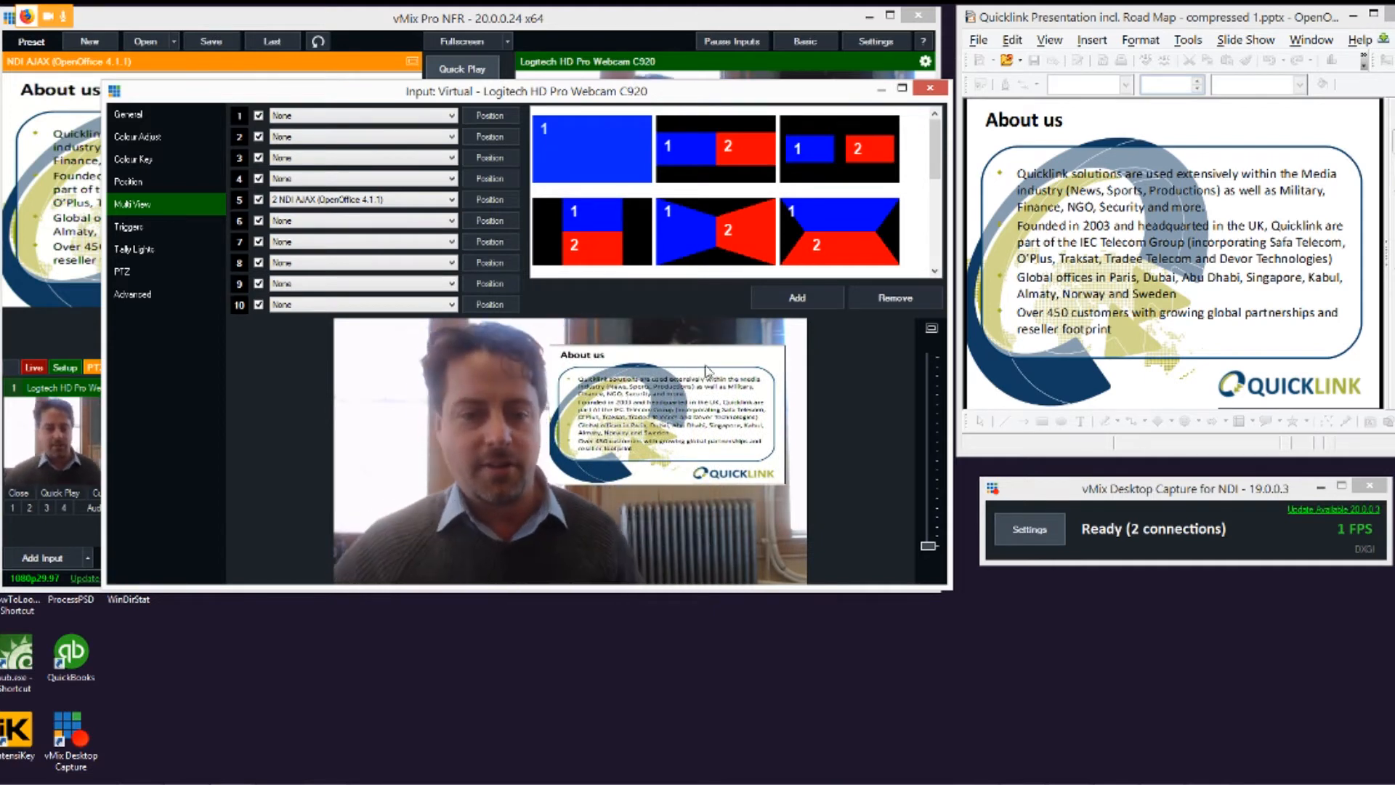
click(930, 88)
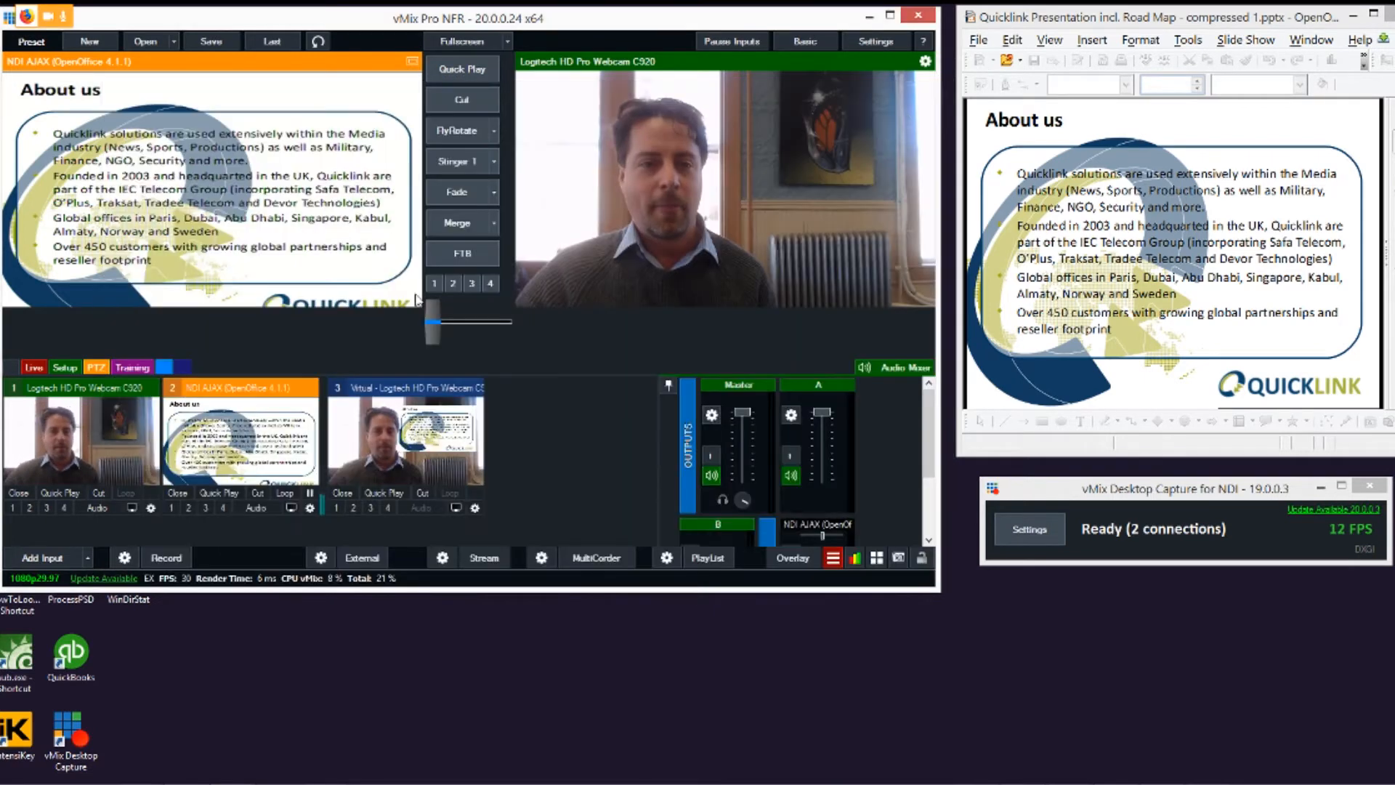
Step: Cut the full-frame slides to the output, and replace them with the virtual webcam input using another cut
click(474, 104)
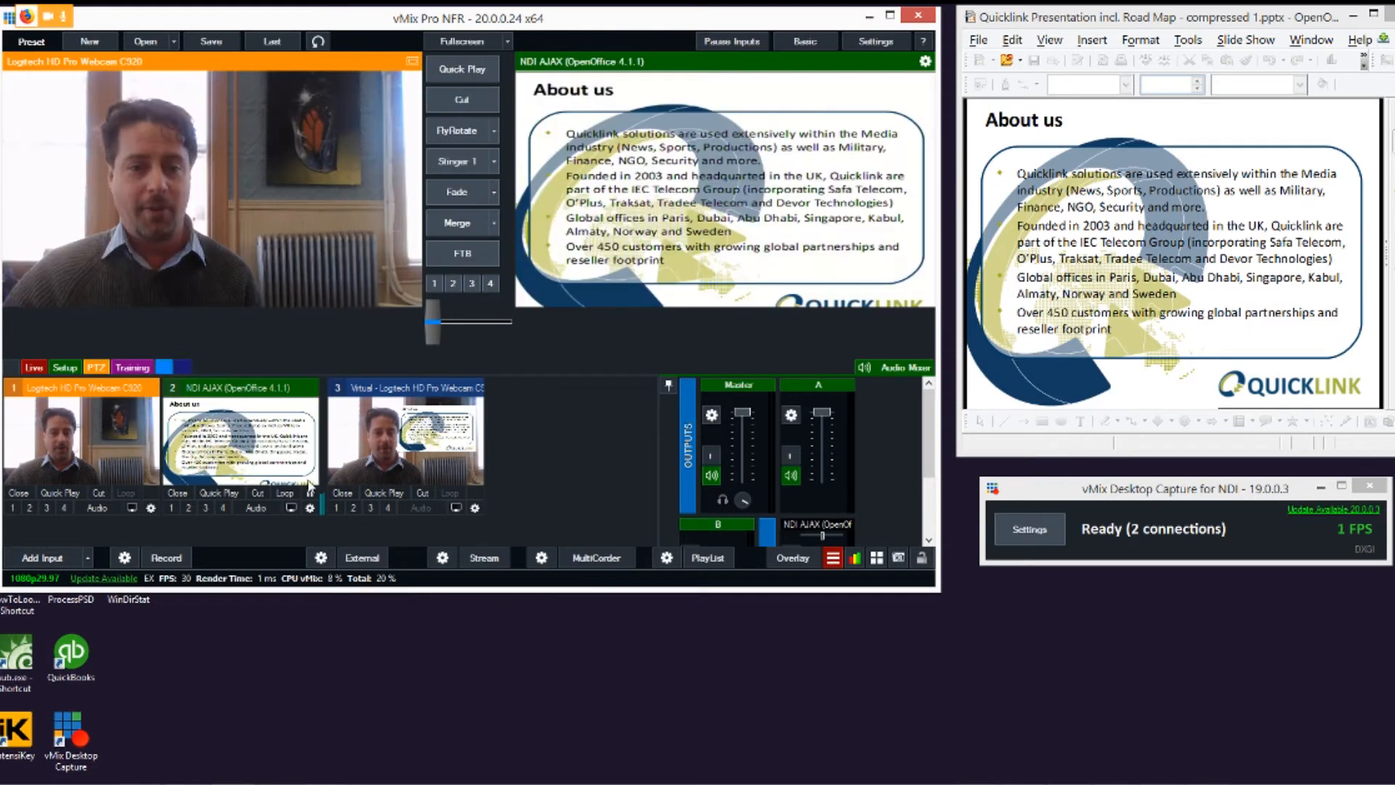
click(432, 459)
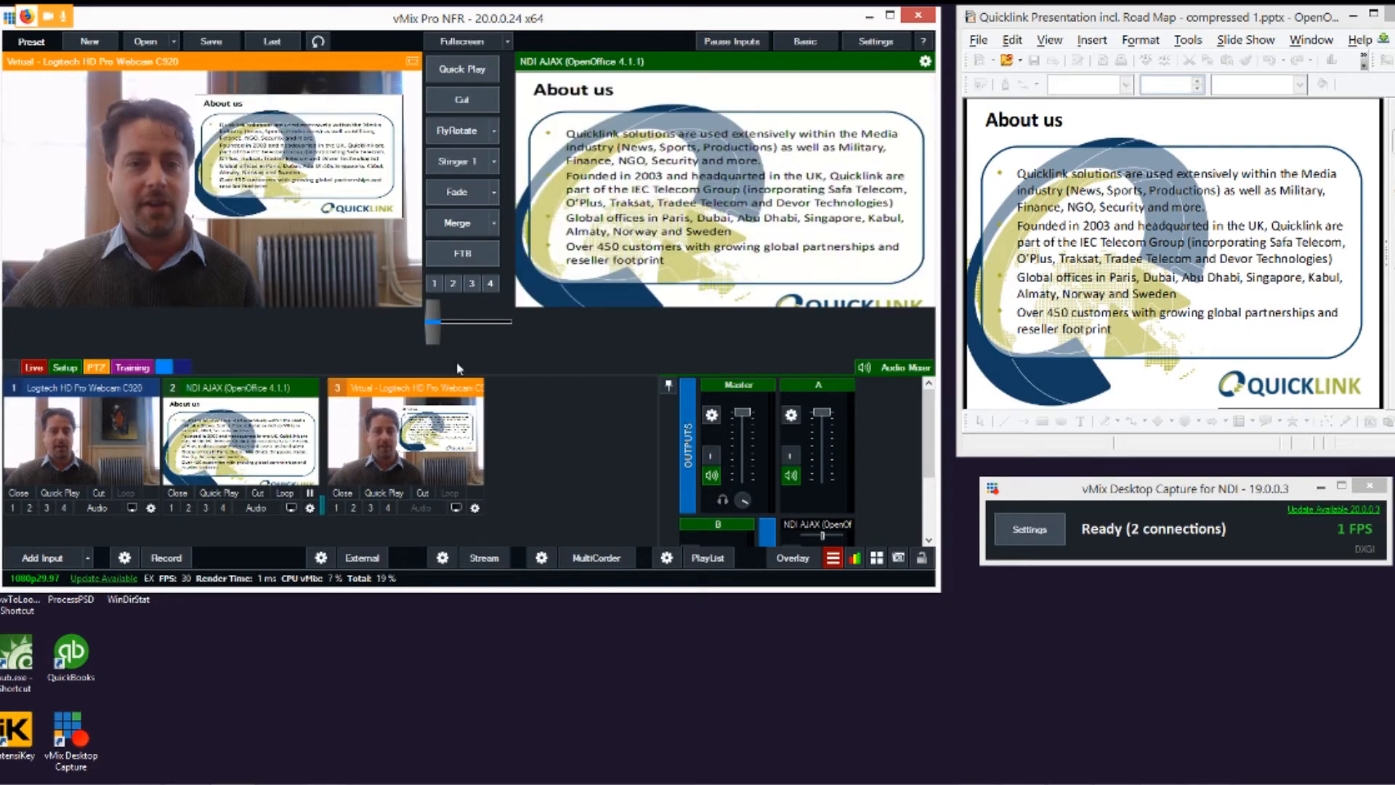
click(476, 105)
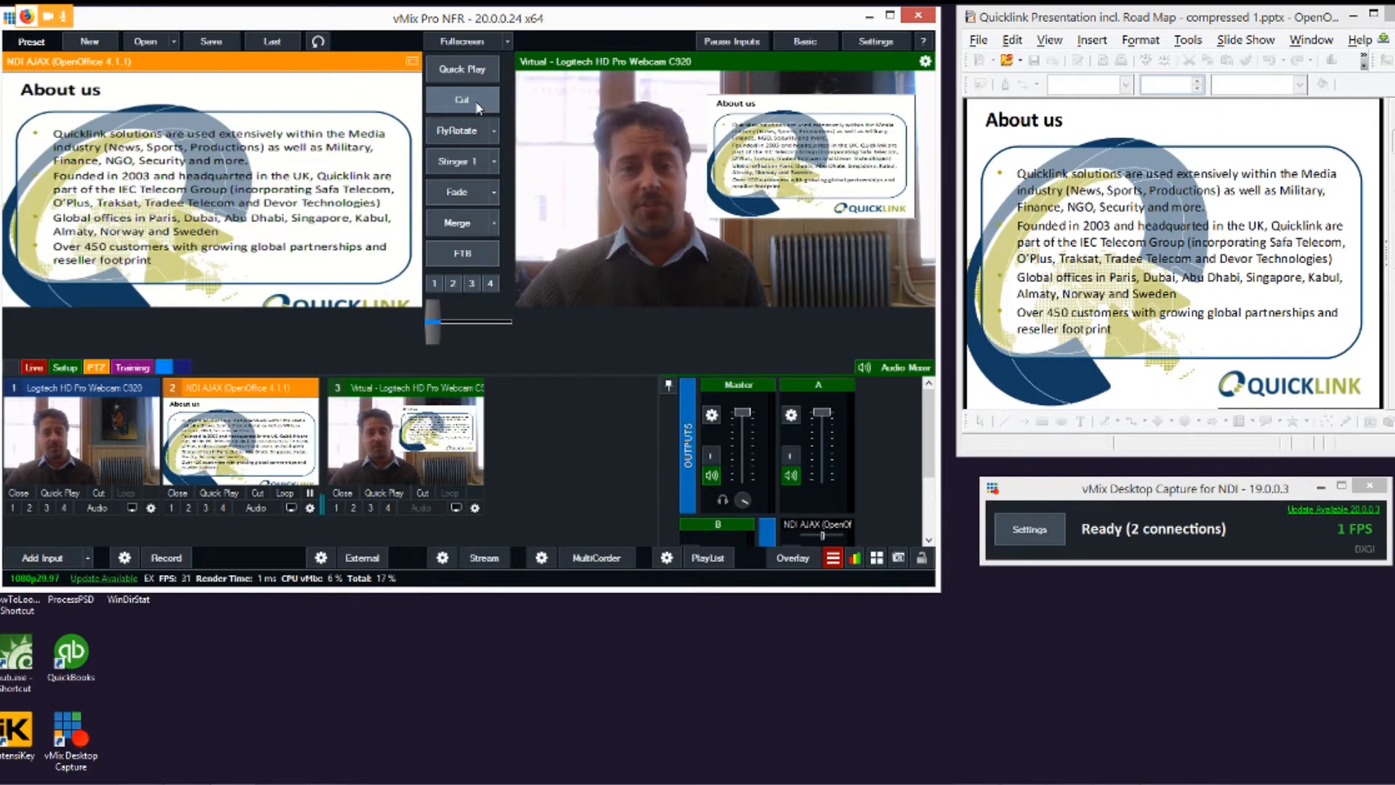
Step: Add a NewsHD title input and enter the presenter's full name as its headline
click(44, 558)
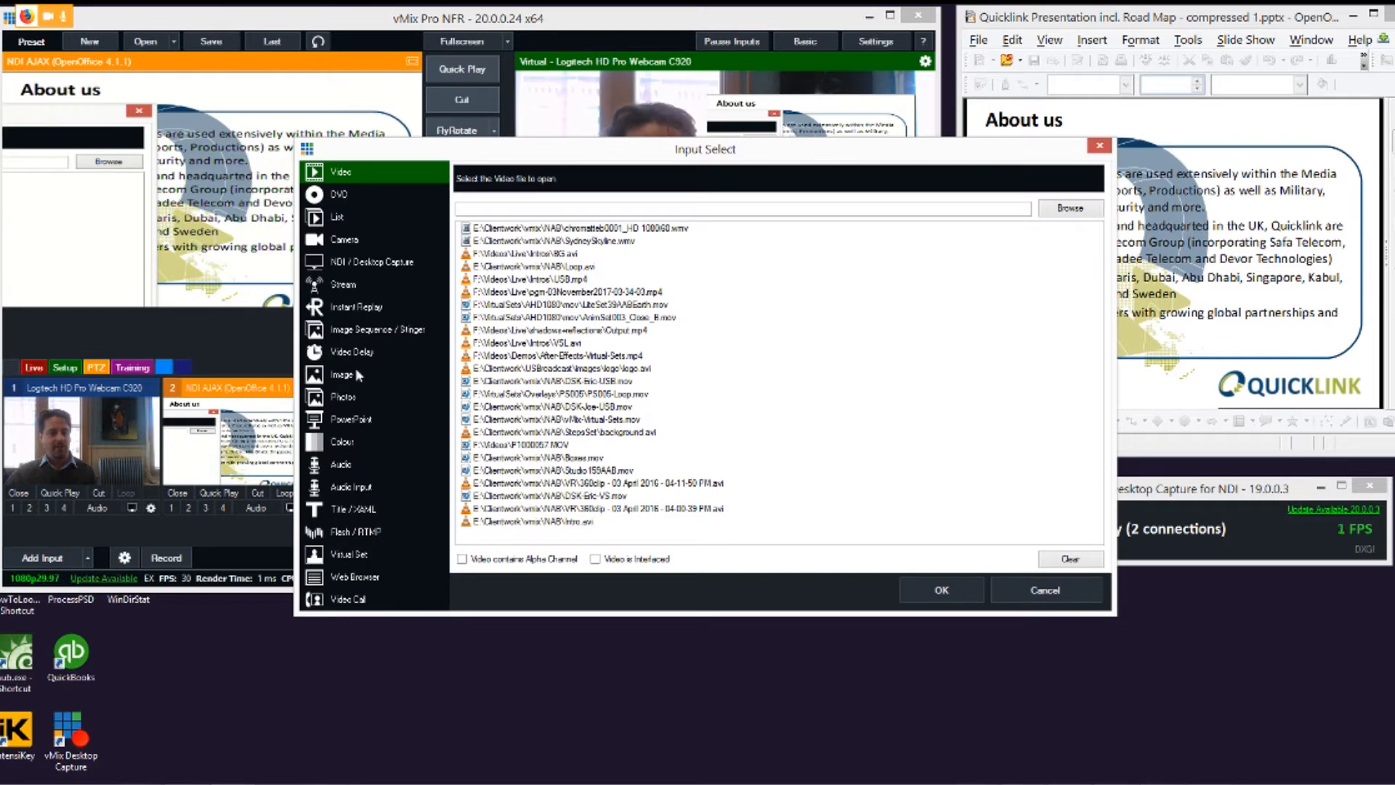
click(346, 511)
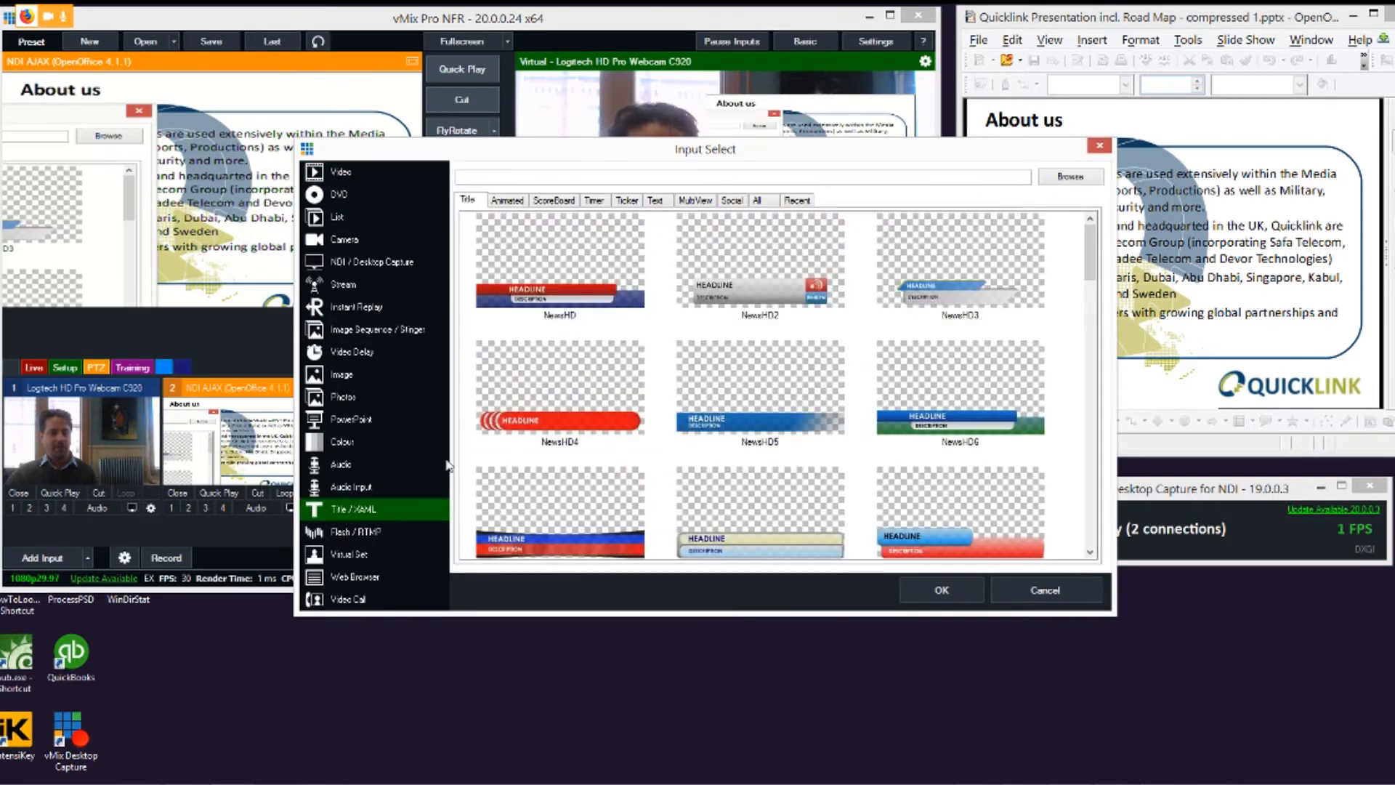
double_click(570, 258)
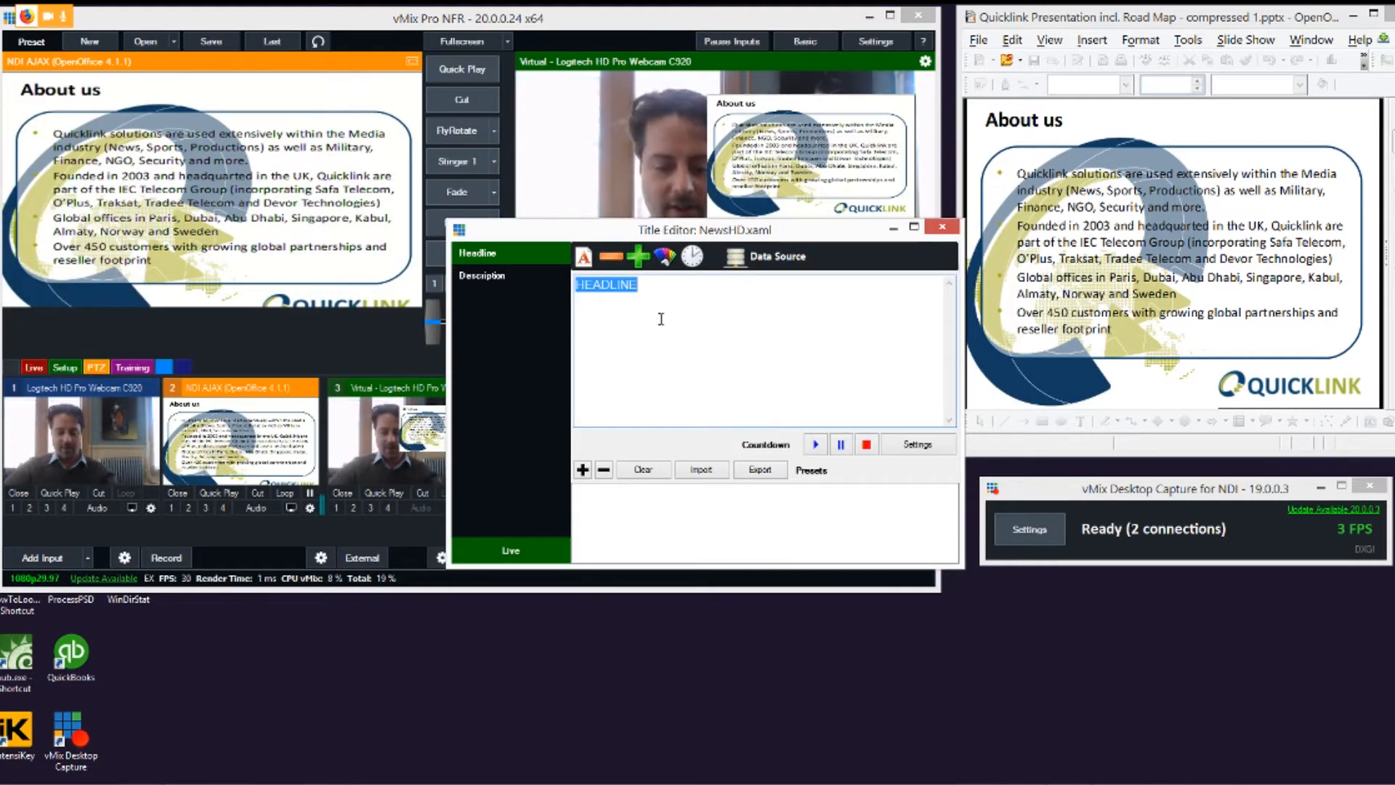
text(Eric)
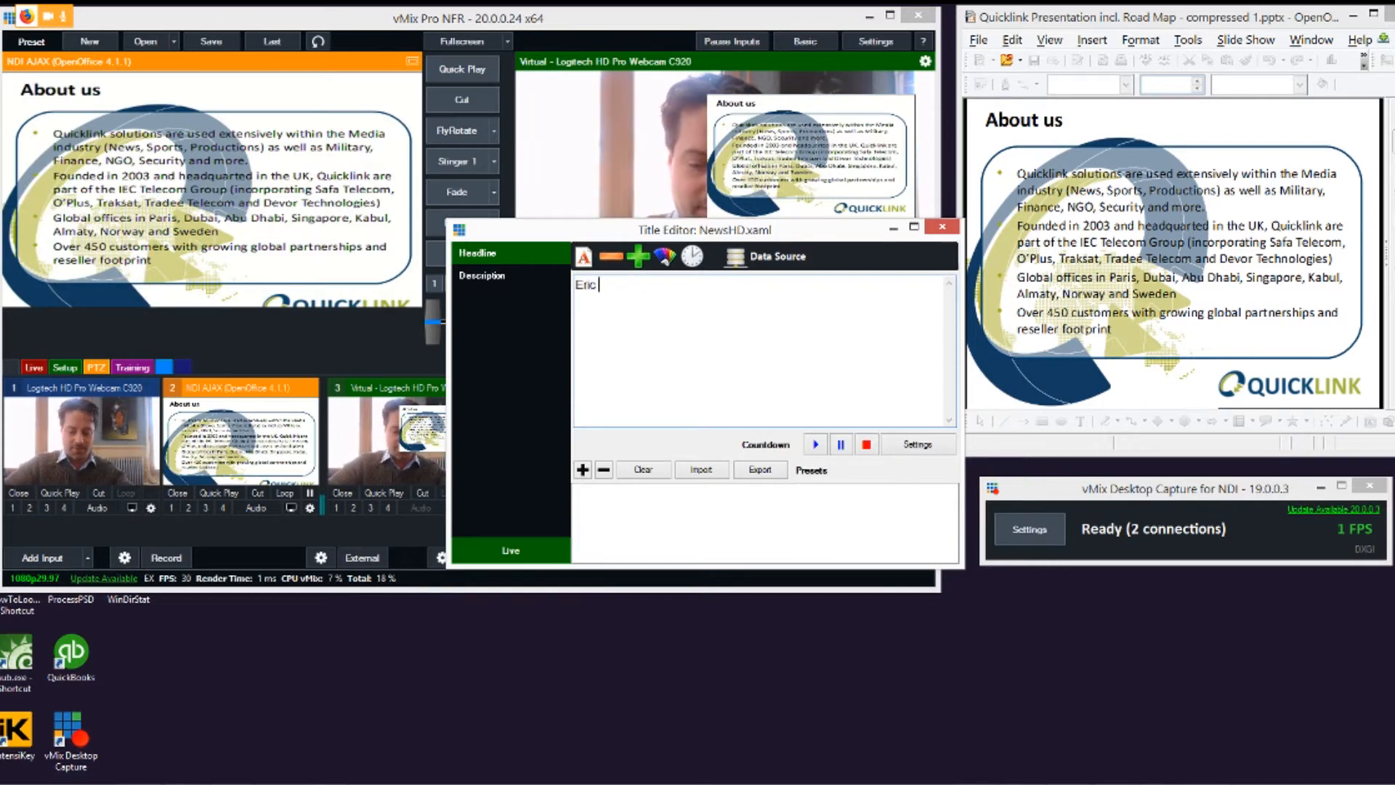
text( Pratt)
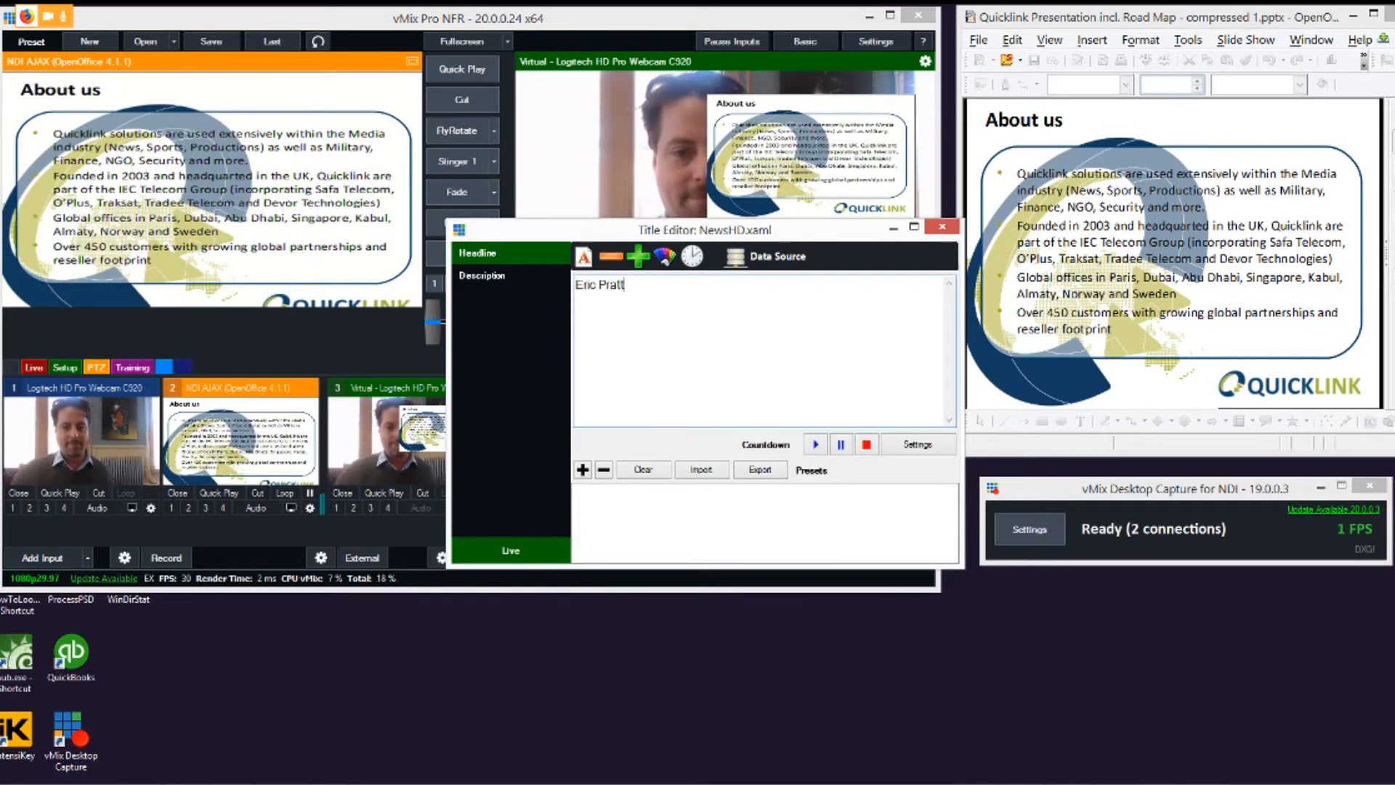
Step: Set the title's description to vMixTraining.com and show the title over the output on overlay channel 1
click(488, 277)
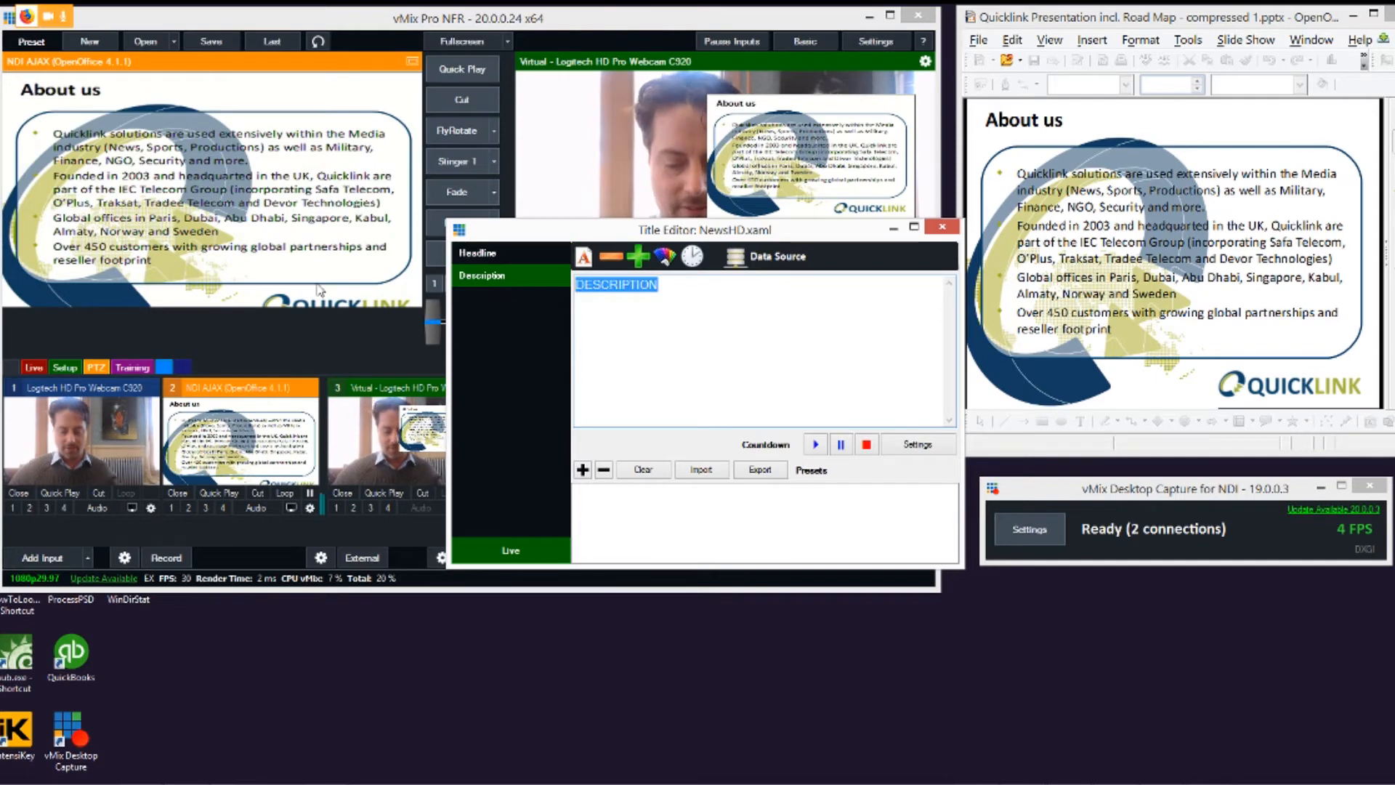
text(vMixTraining)
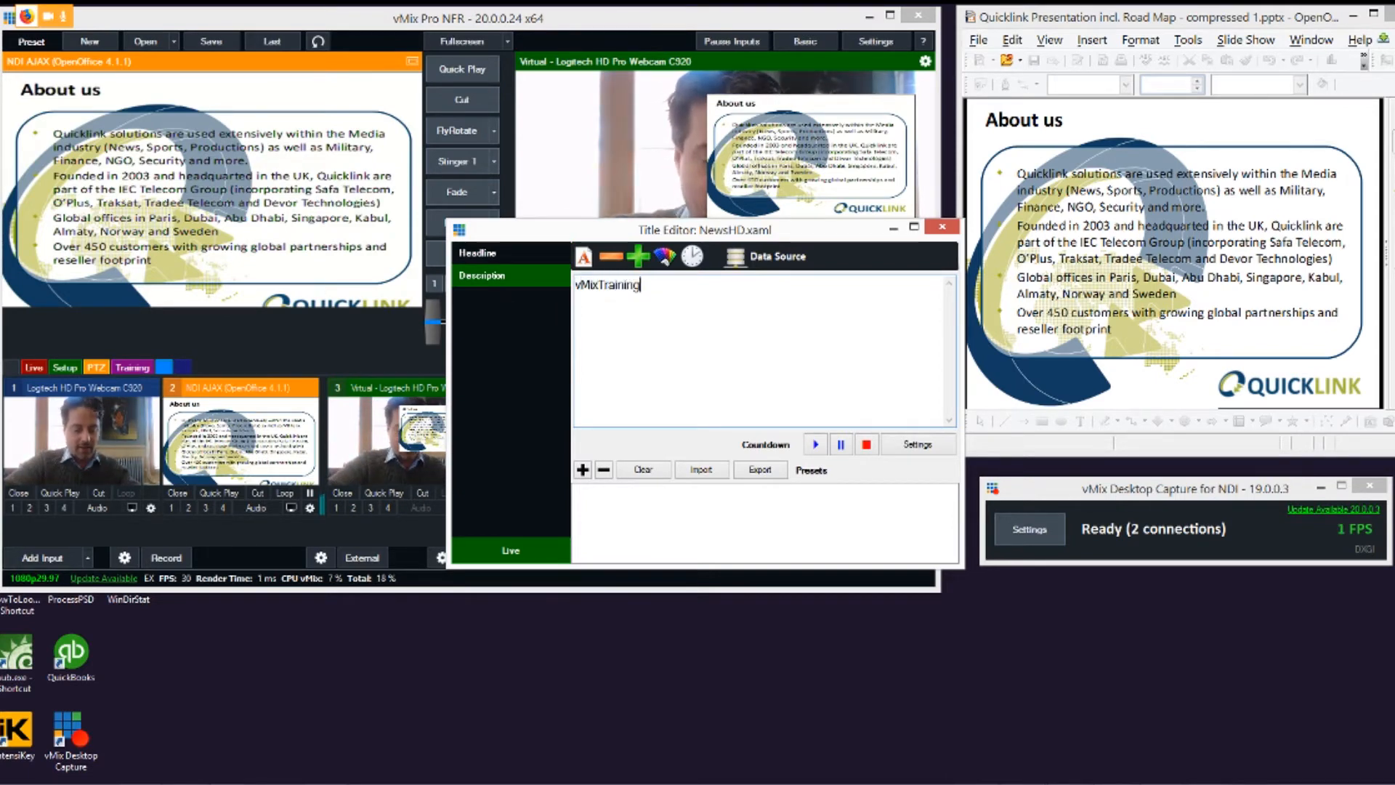
text(.com)
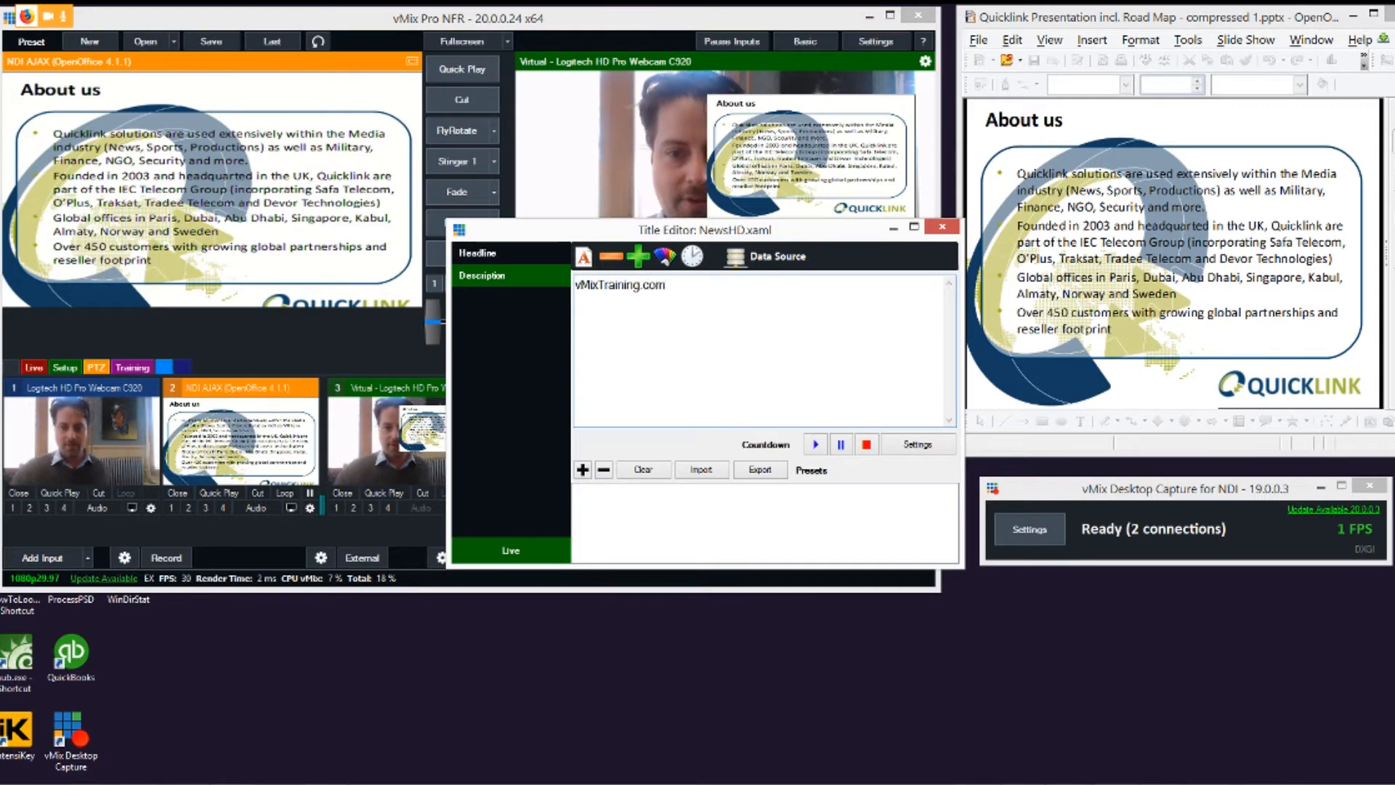
click(942, 227)
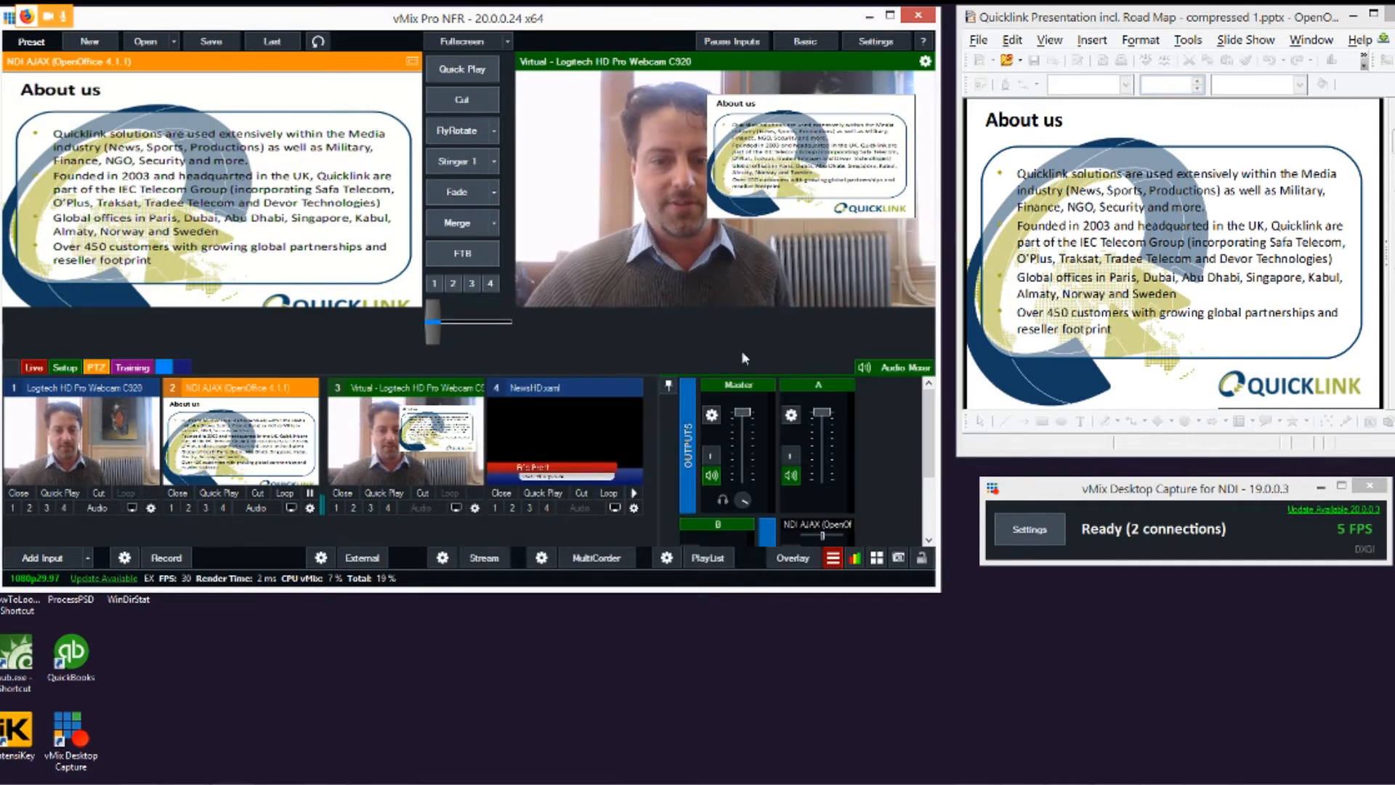
click(495, 508)
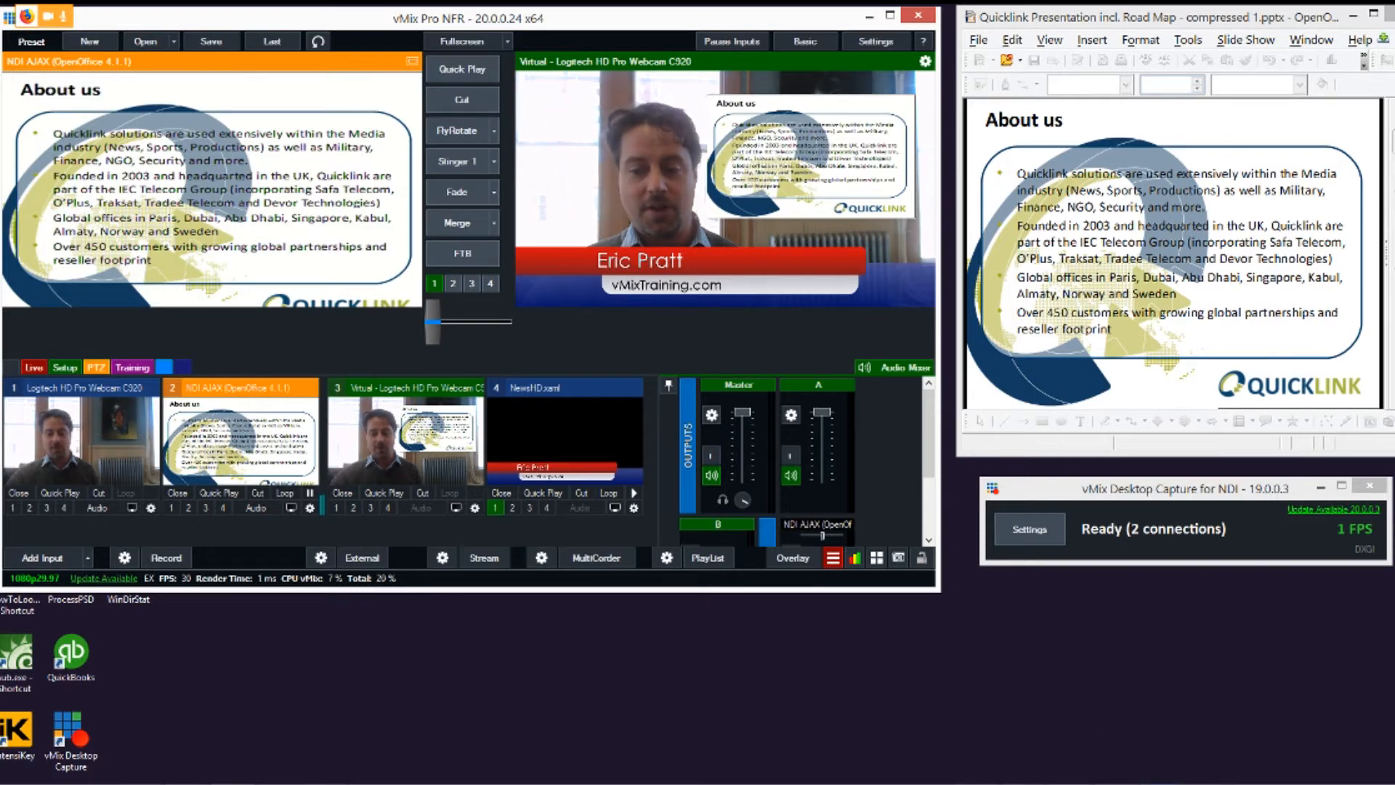
Step: Switch to Zoom, choose vMix Video as the camera in its video settings, and turn on the external output in vMix
click(1161, 783)
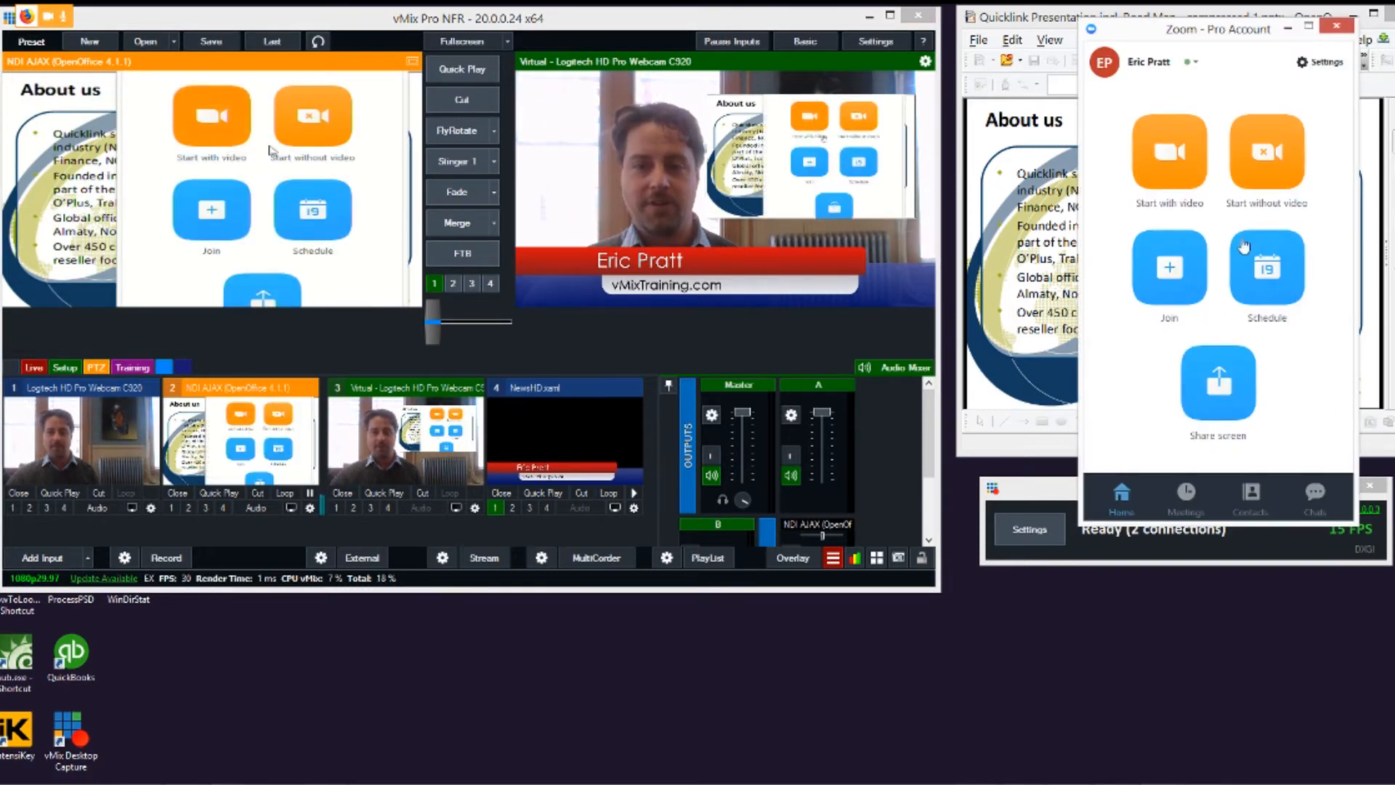
click(1321, 61)
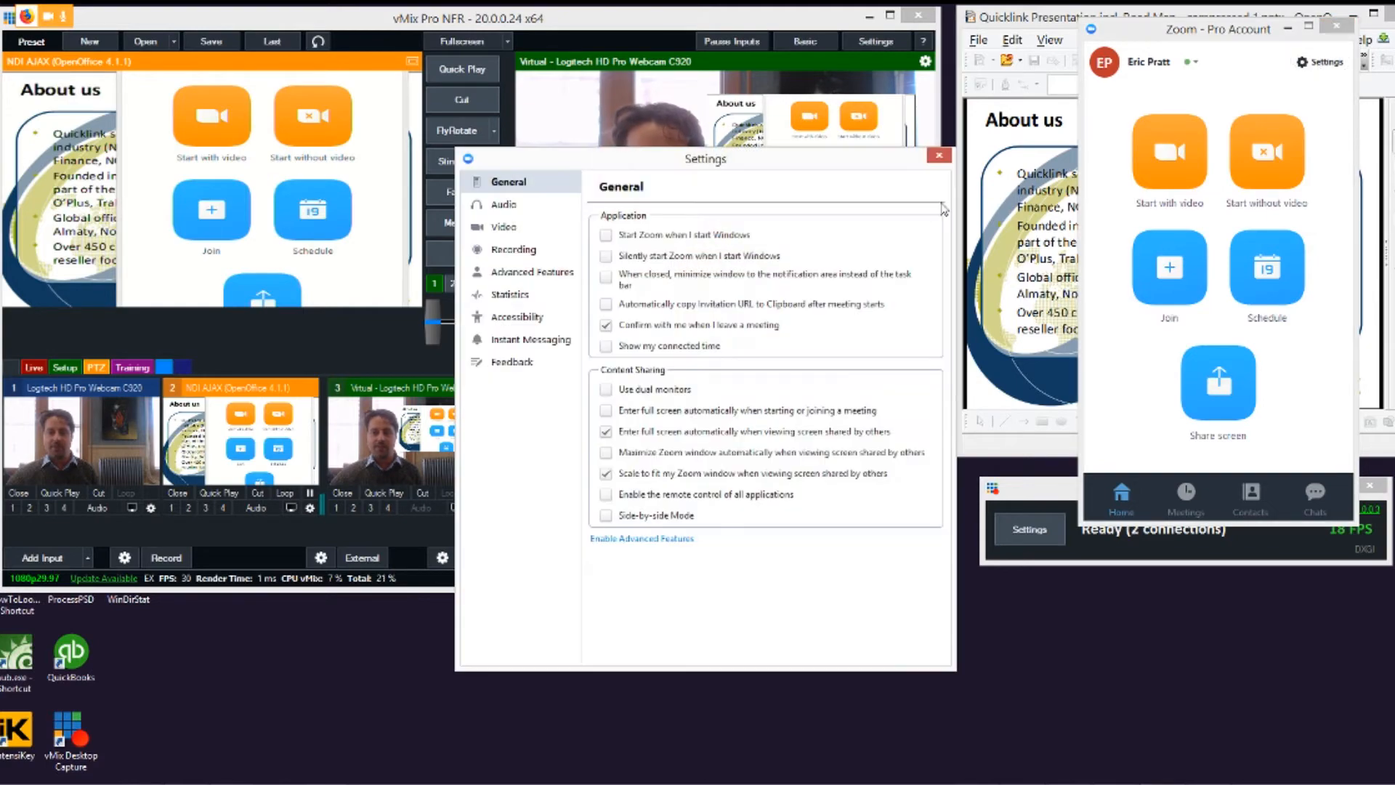
click(500, 228)
drag(531, 168, 988, 98)
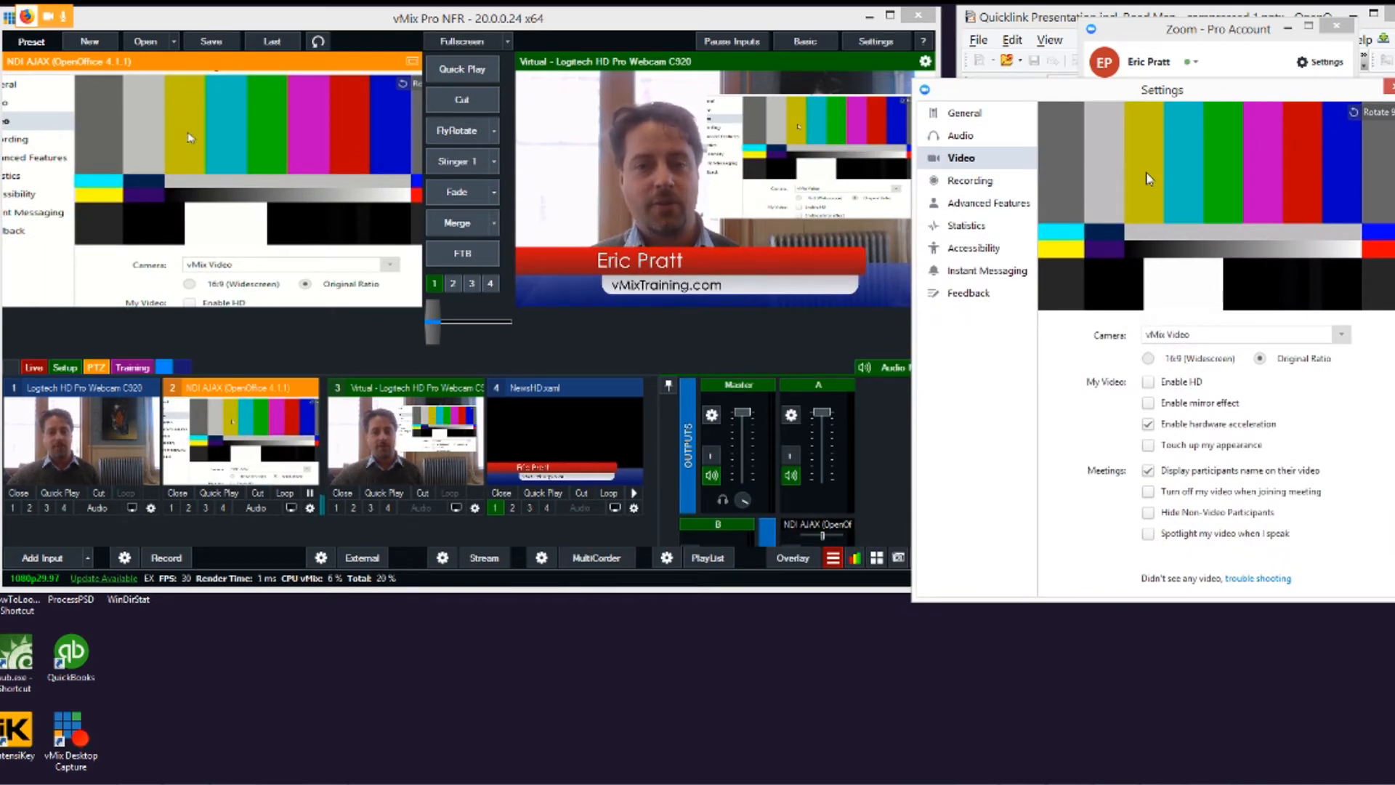
click(1202, 336)
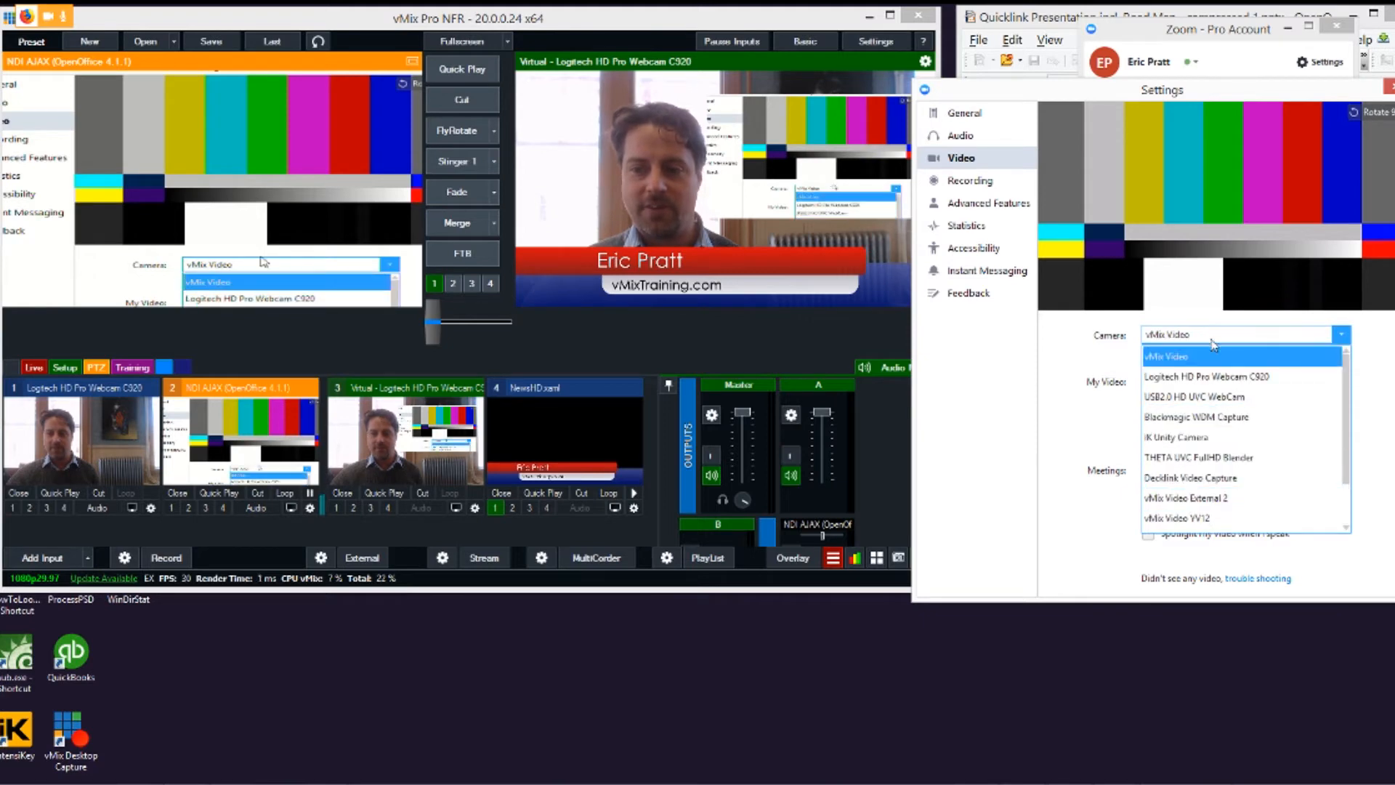
click(1182, 359)
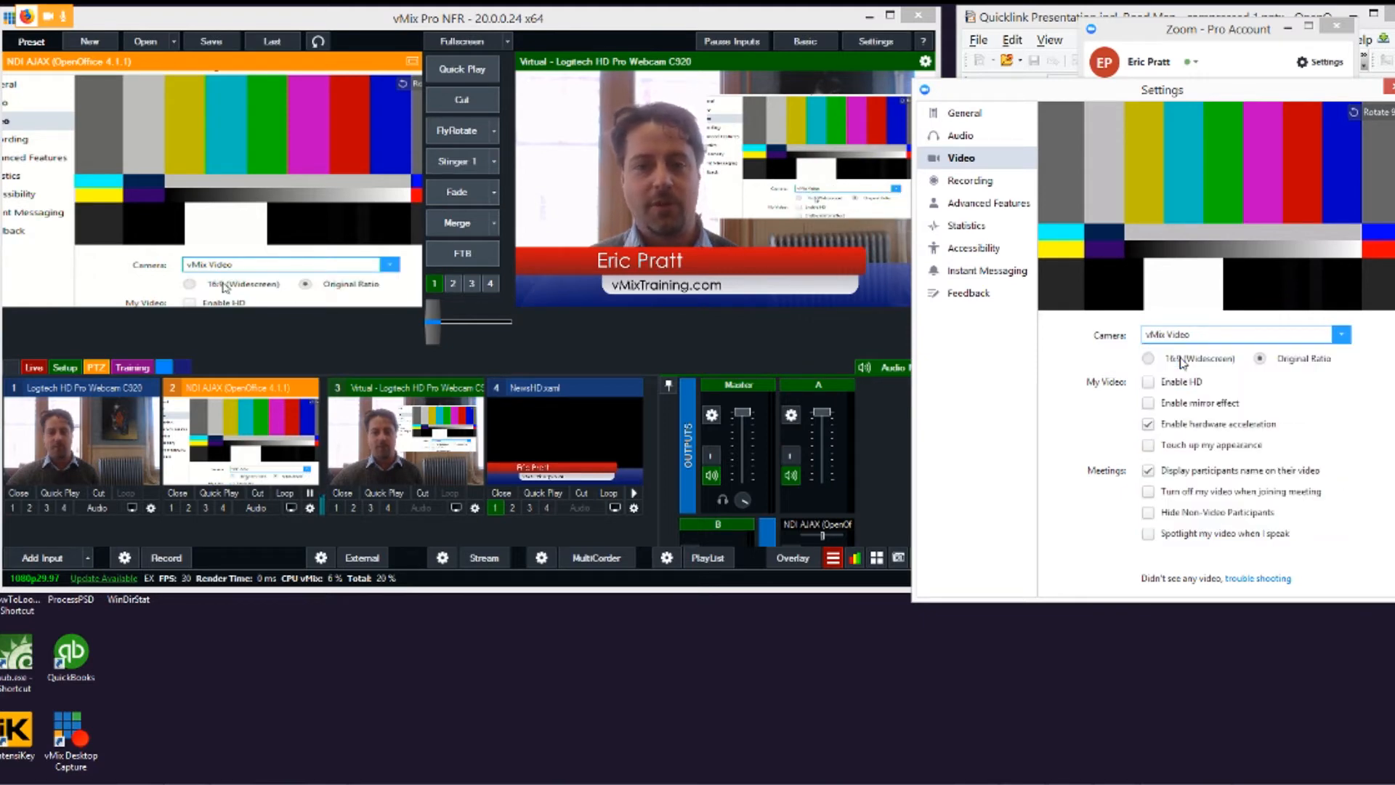
click(367, 562)
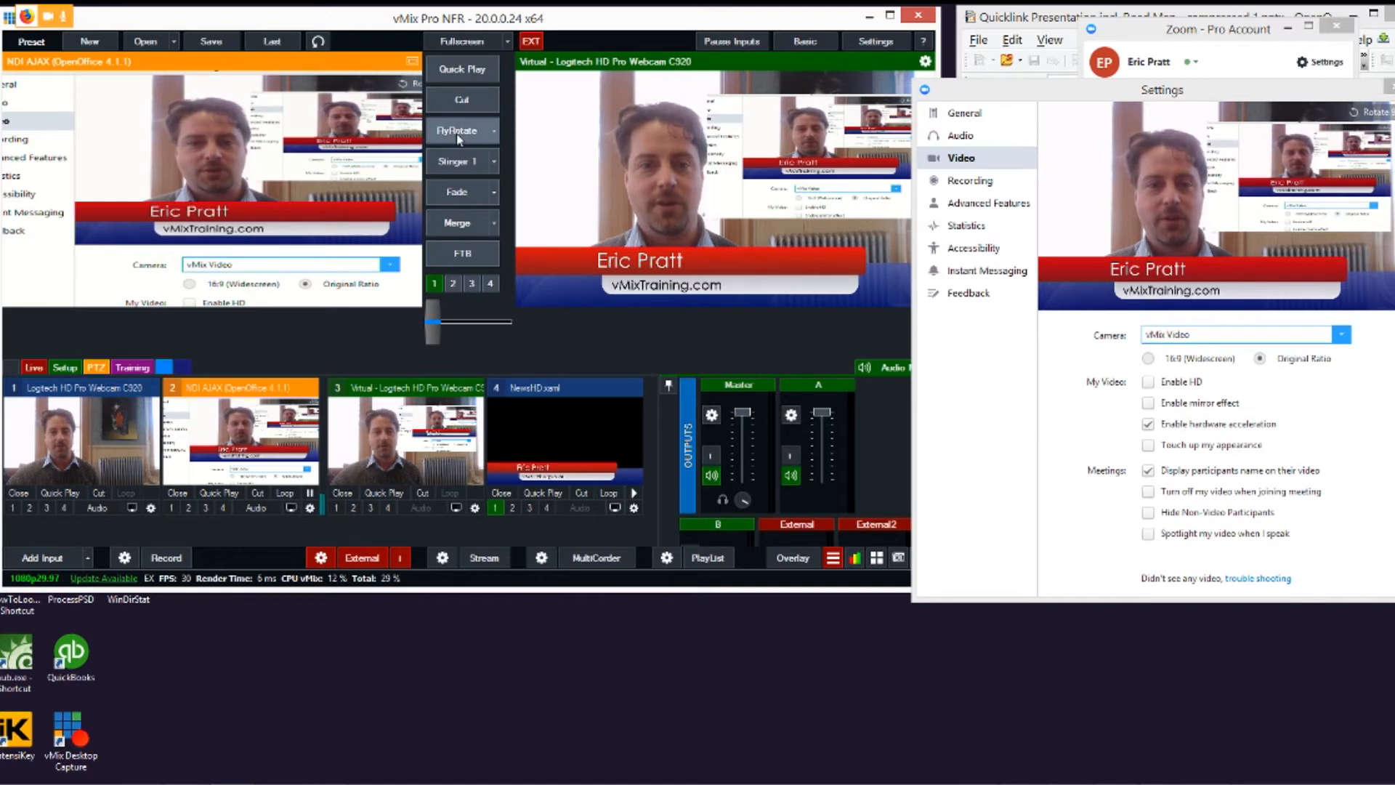
Step: Cut the plain webcam input to the output and take the NewsHD title off overlay channel 1
click(453, 103)
click(452, 103)
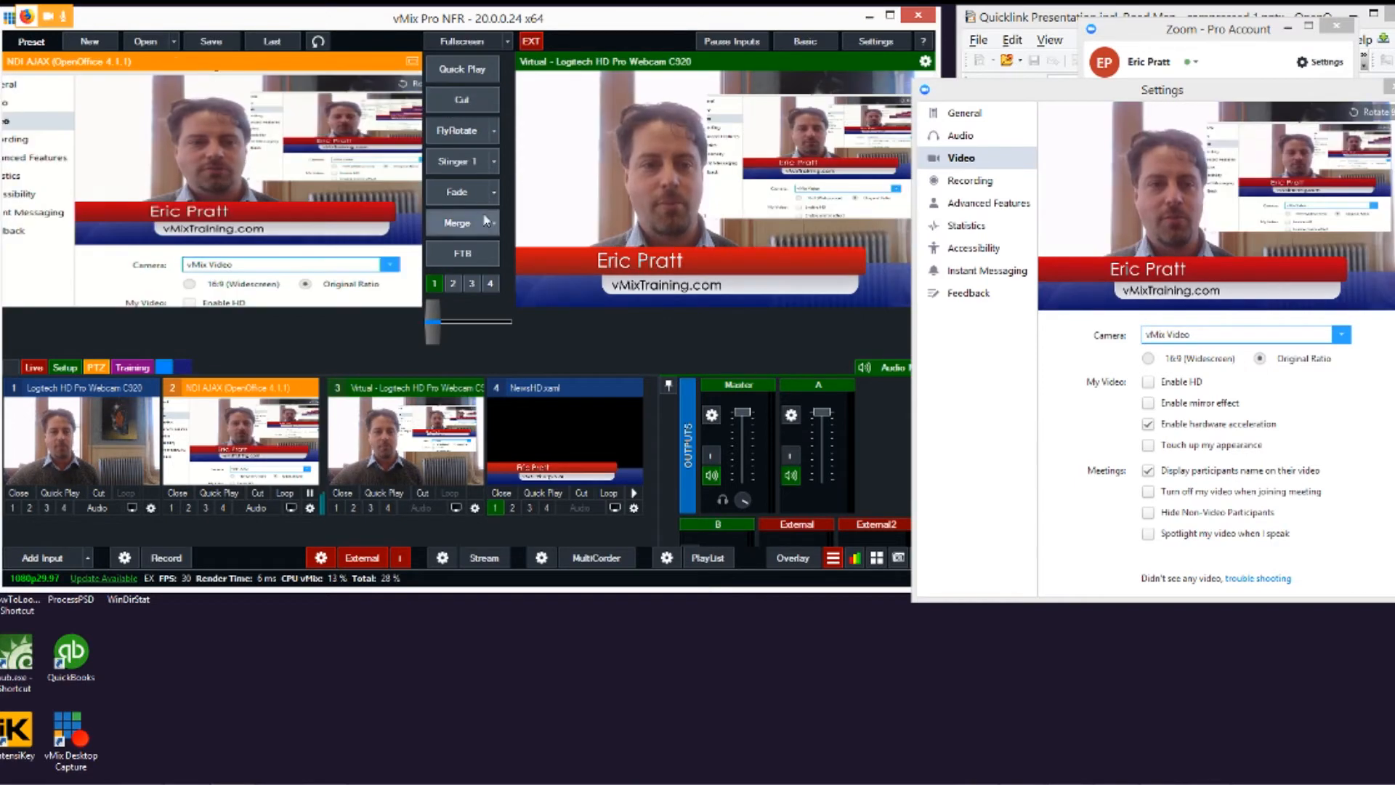
click(388, 454)
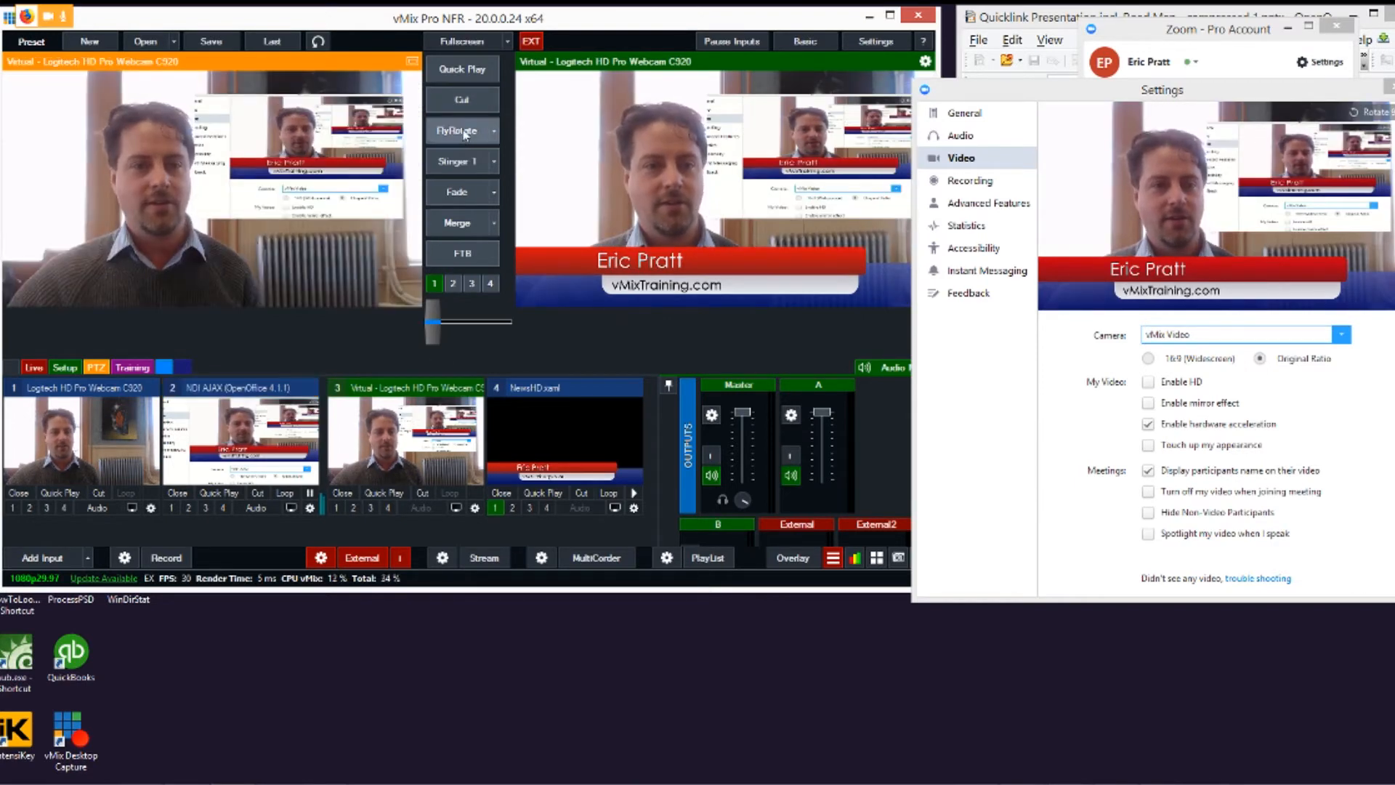
click(98, 439)
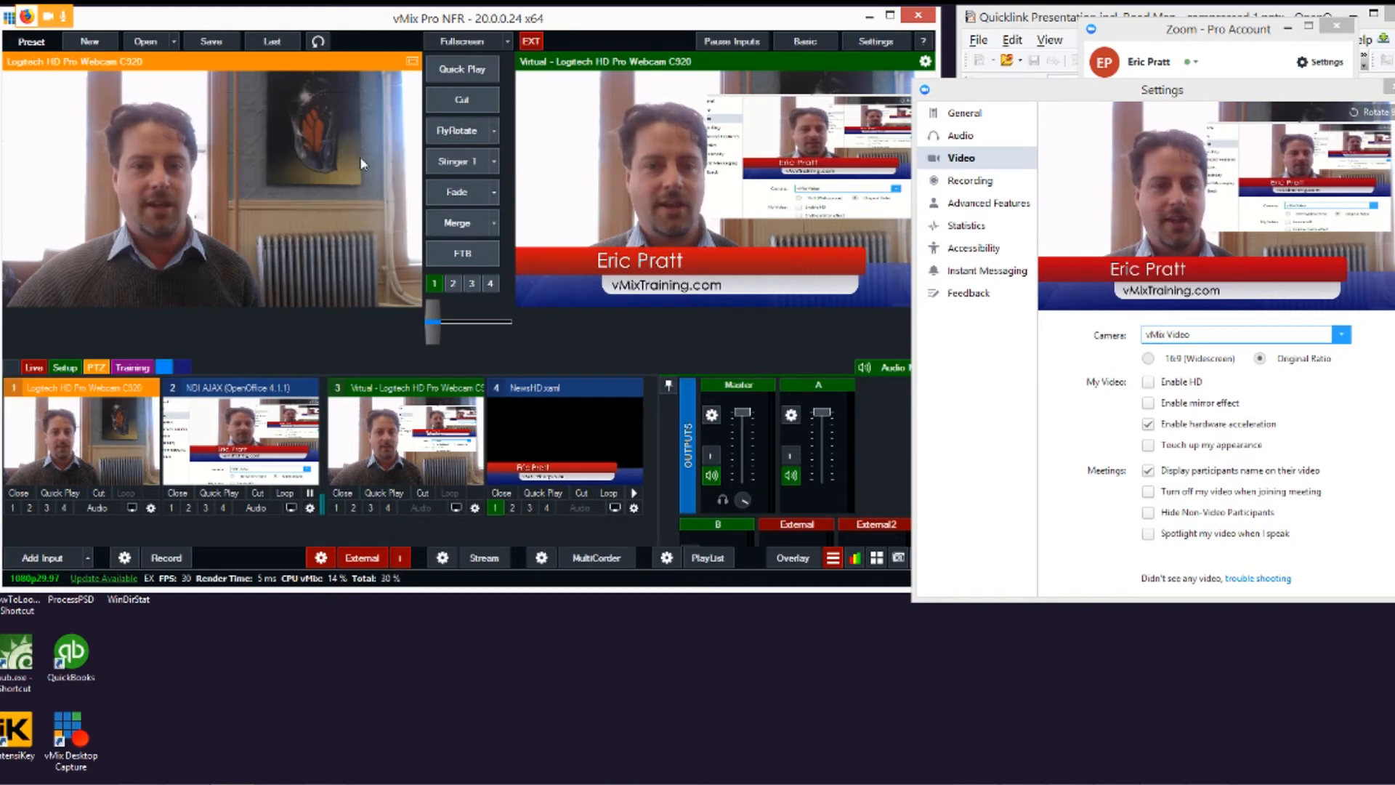
click(483, 106)
click(495, 506)
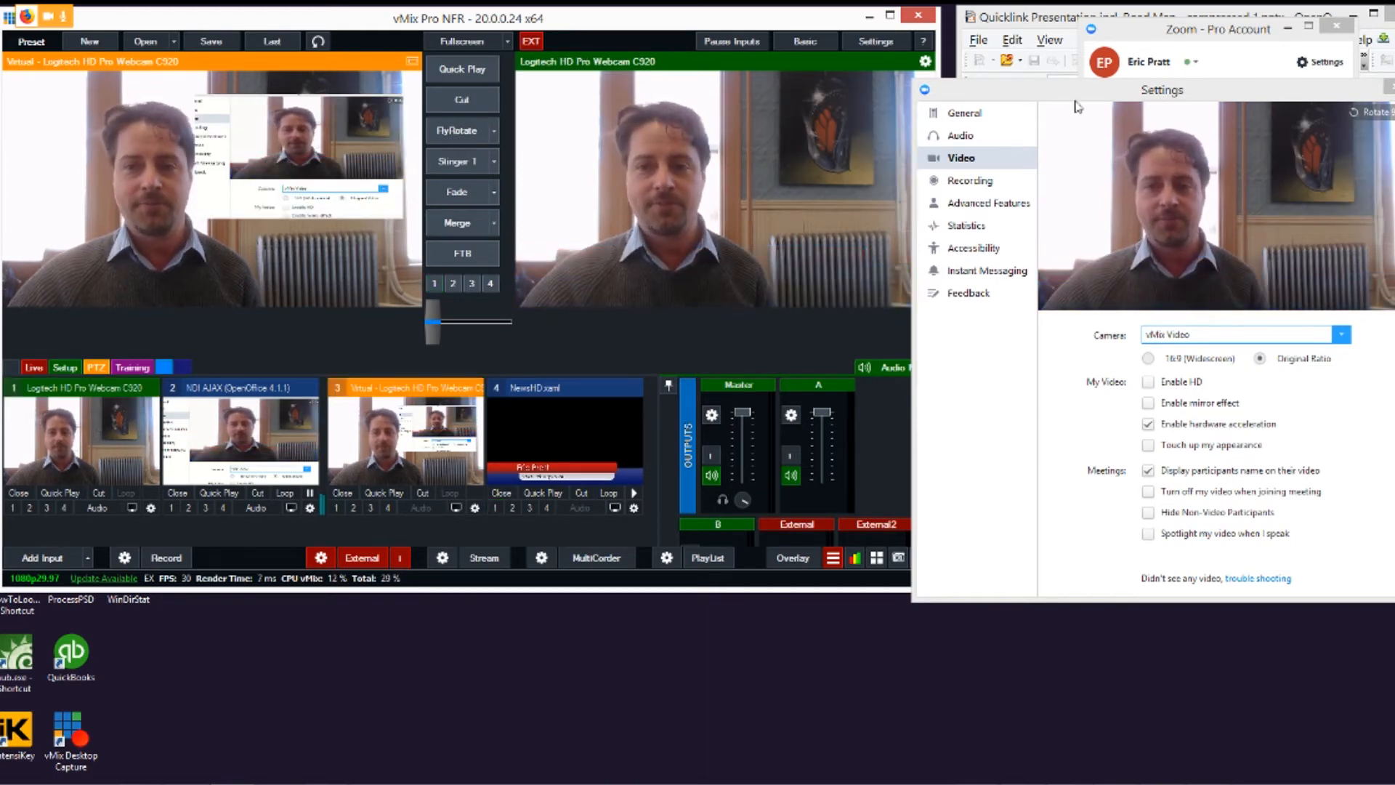
Step: Close Zoom's settings and minimize its main window
drag(1134, 98, 1108, 69)
click(1368, 61)
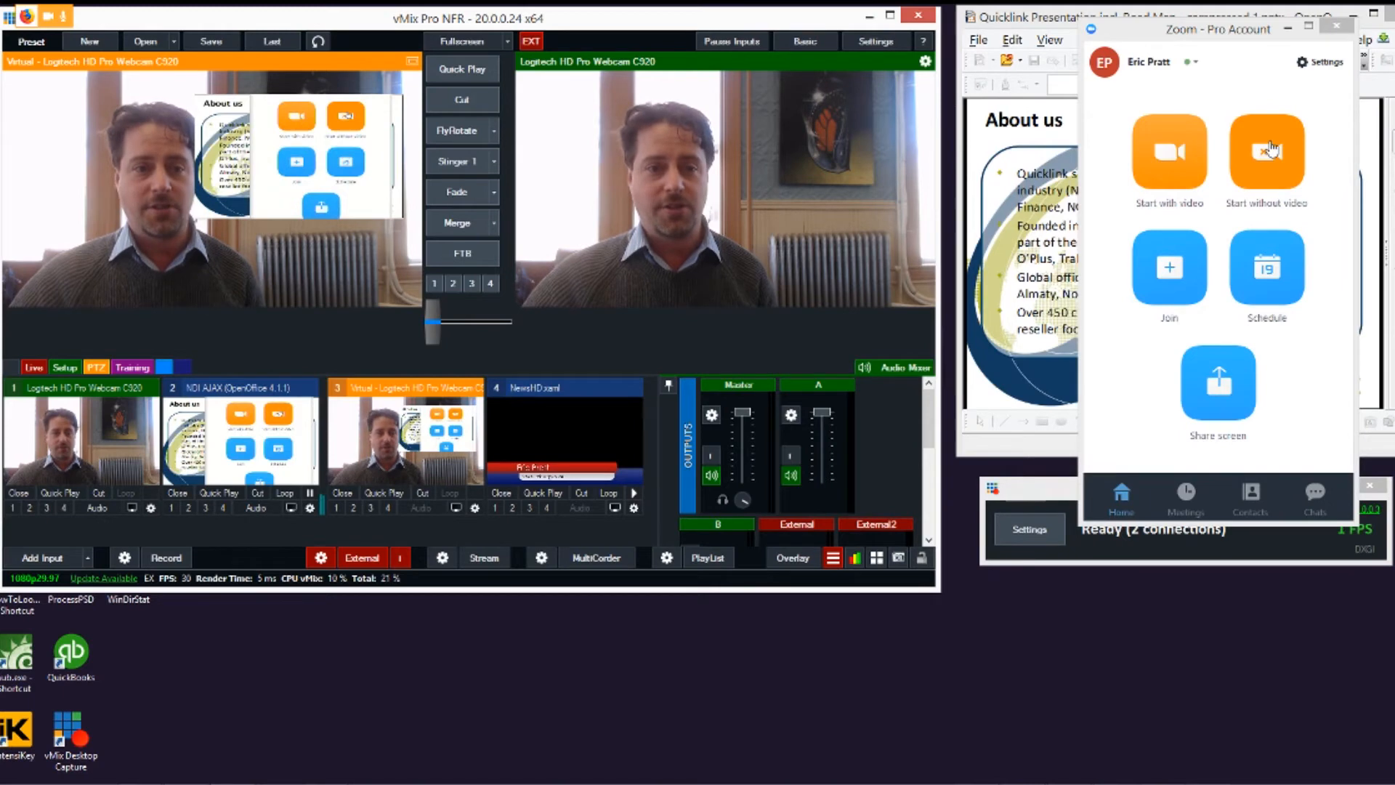
click(1288, 29)
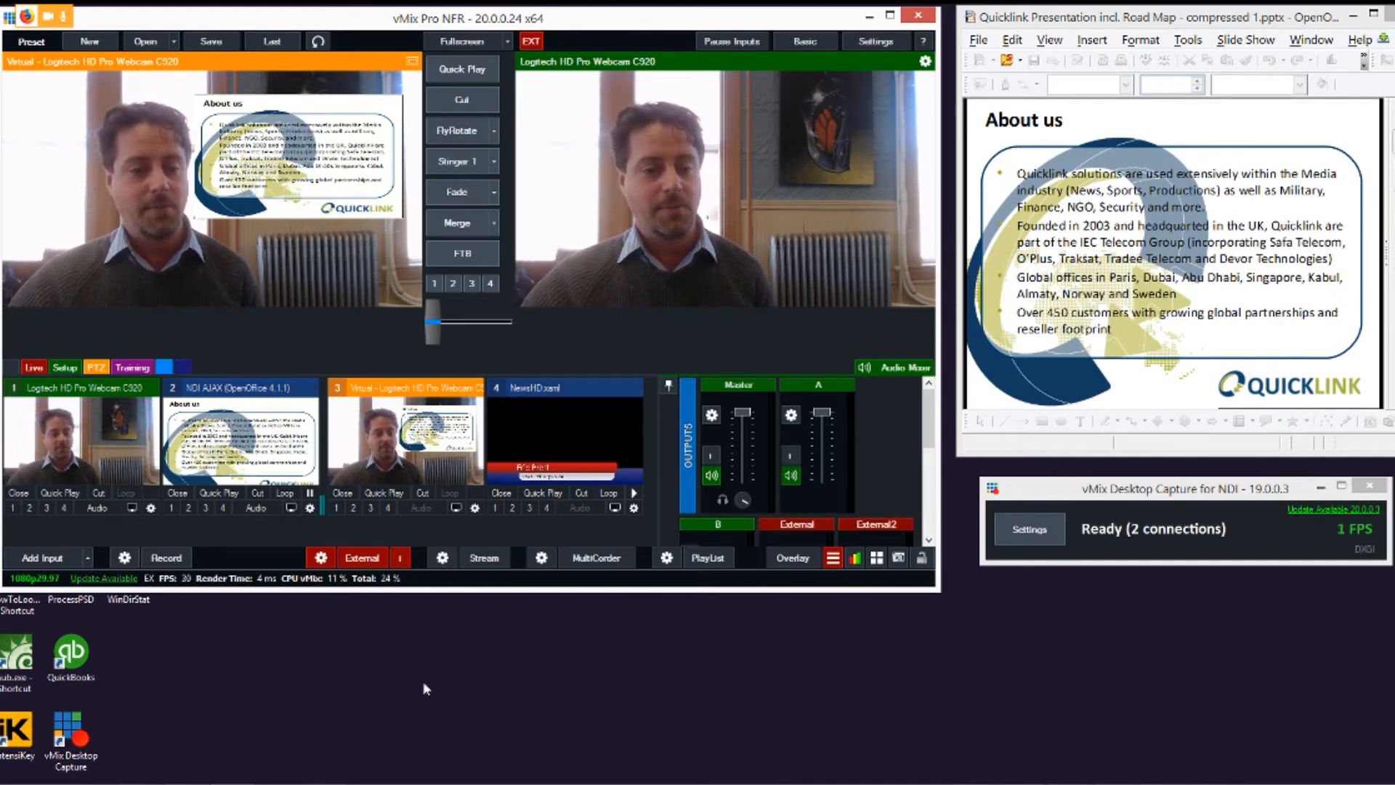
Step: Switch to Firefox with Facebook's Create a Live Broadcast page and shift its window aside to uncover part of vMix
mouse_move(325, 784)
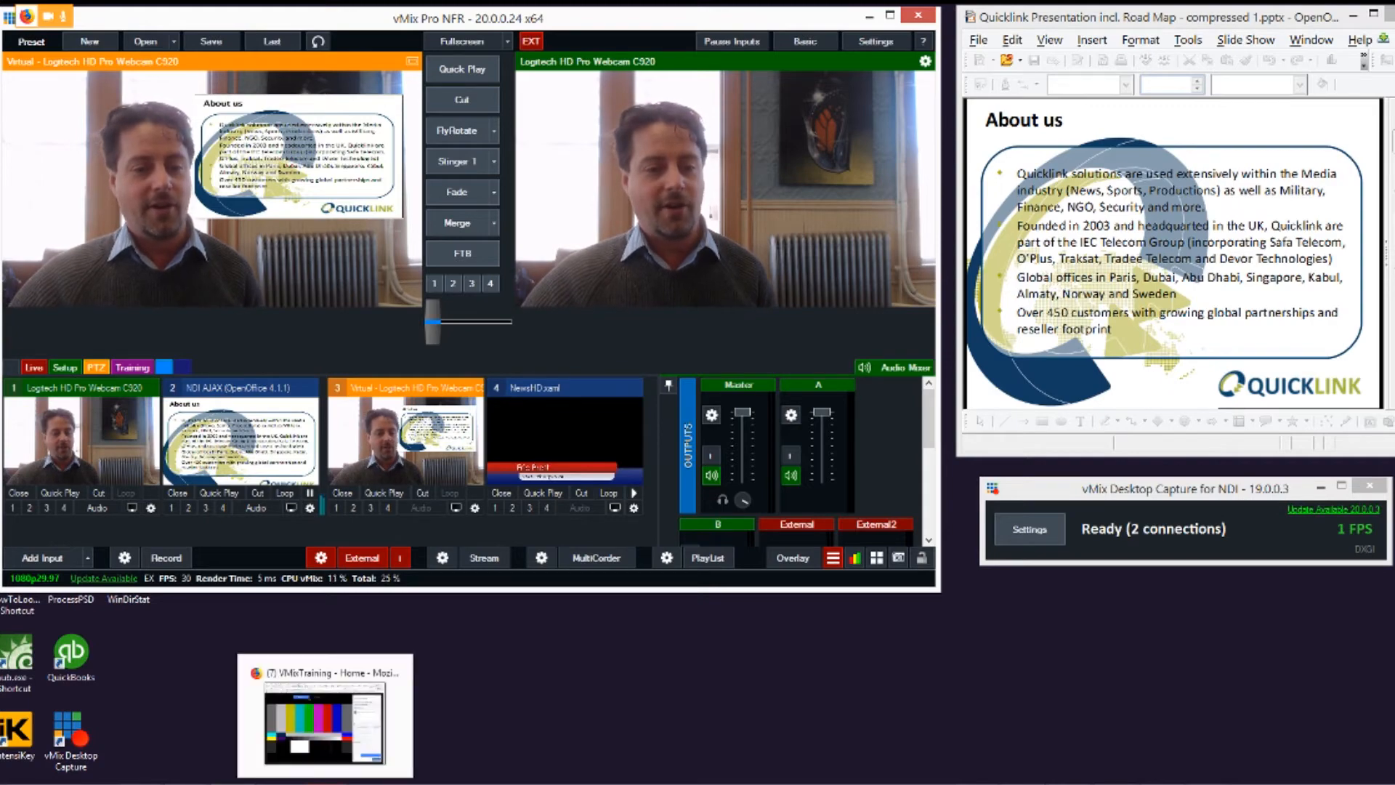
click(325, 783)
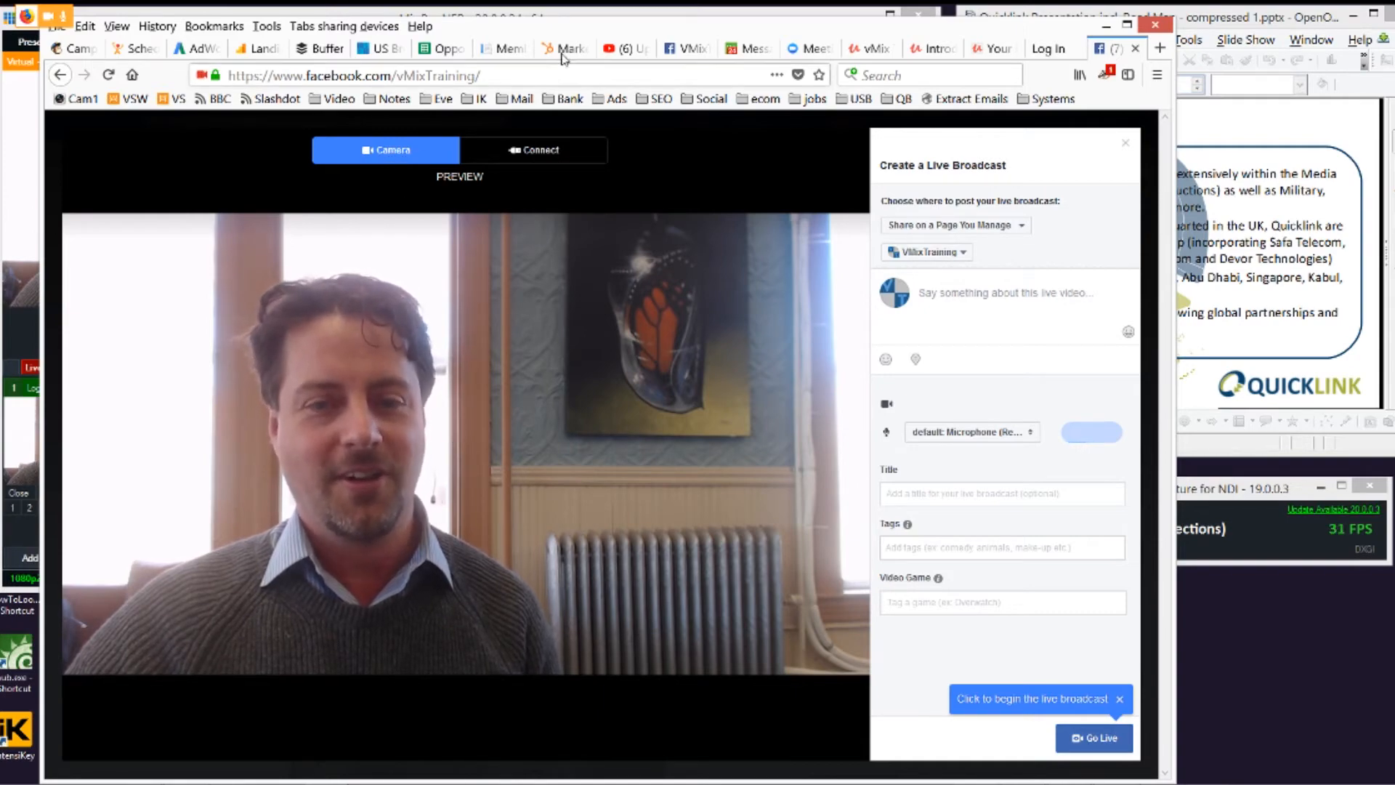
drag(495, 19, 724, 13)
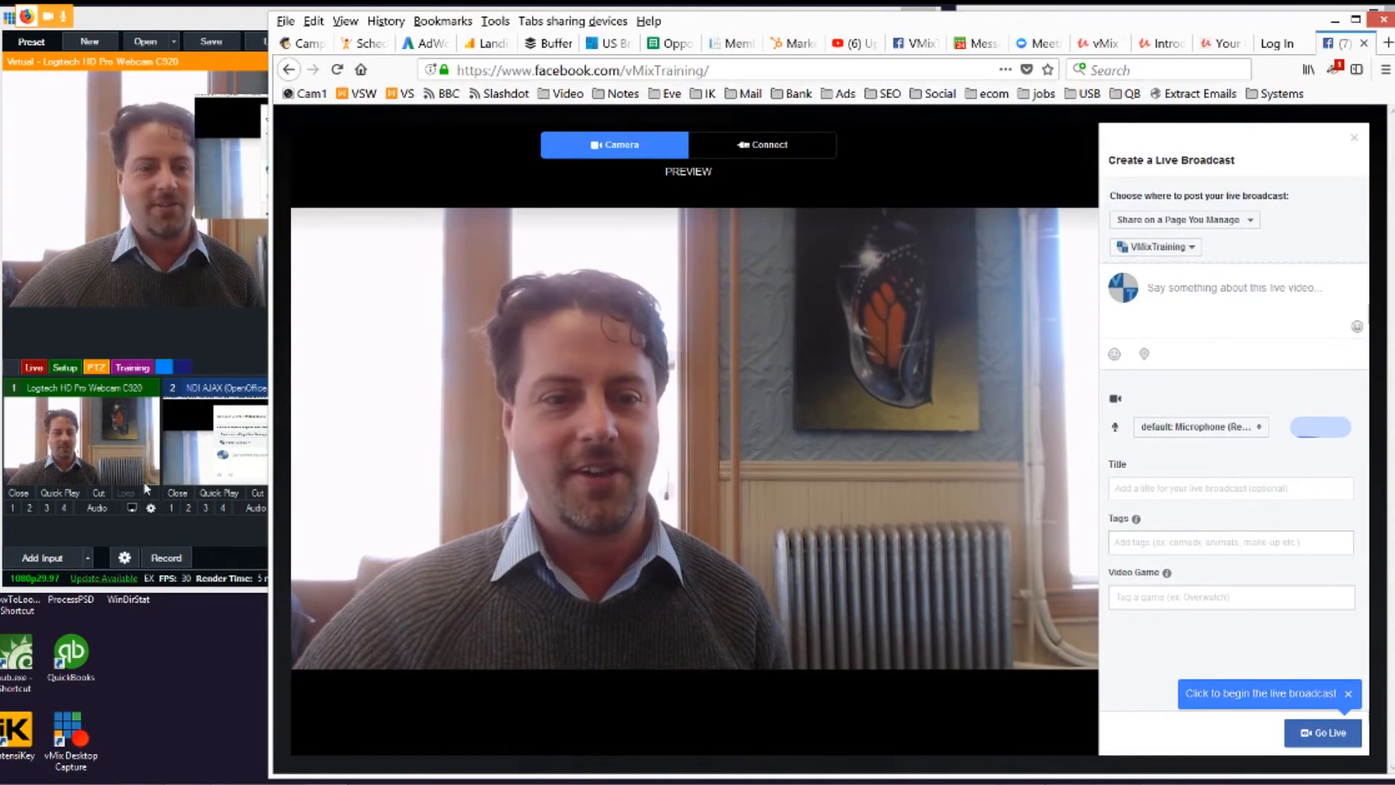
Step: Turn off vMix's external output, and in Facebook's live page switch to the Connect view and back to Camera
click(223, 554)
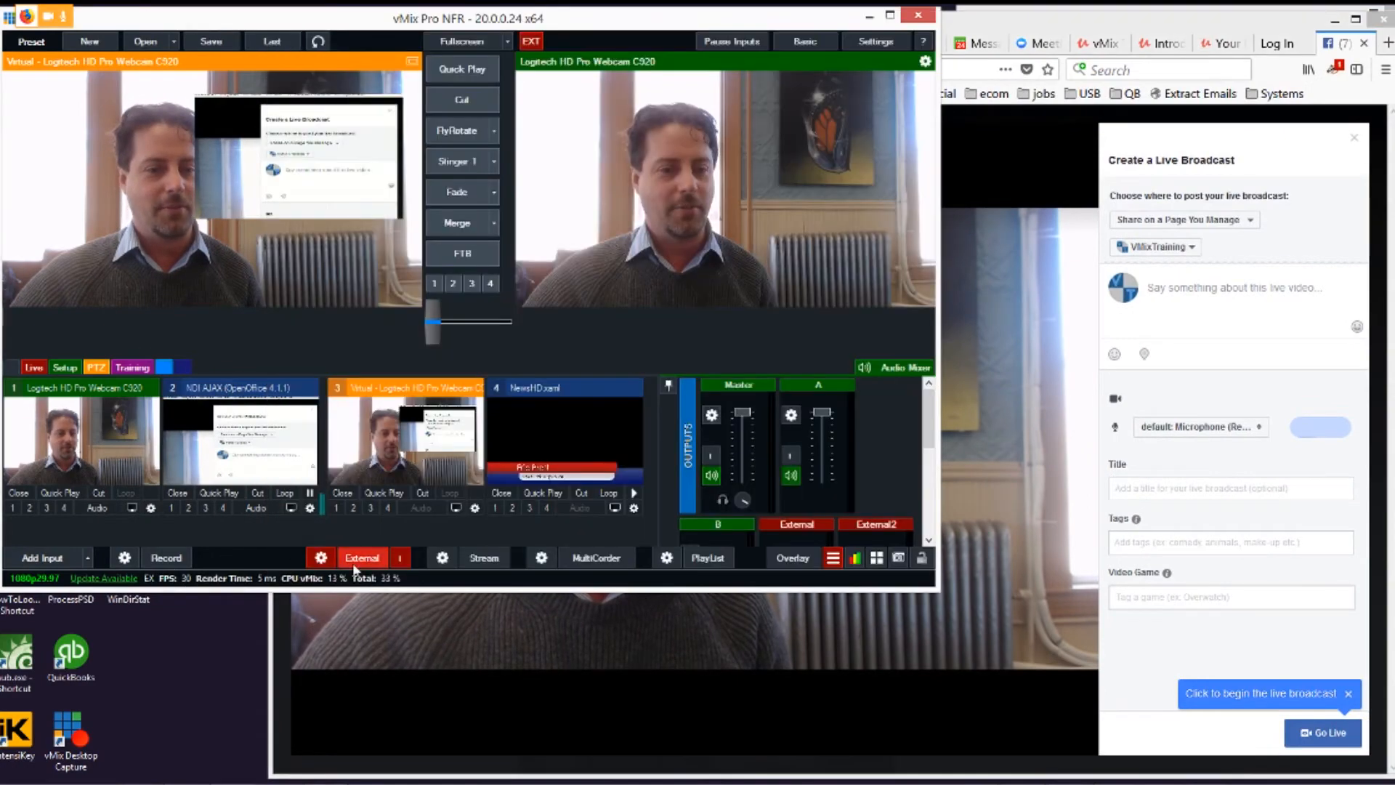
click(372, 565)
click(678, 461)
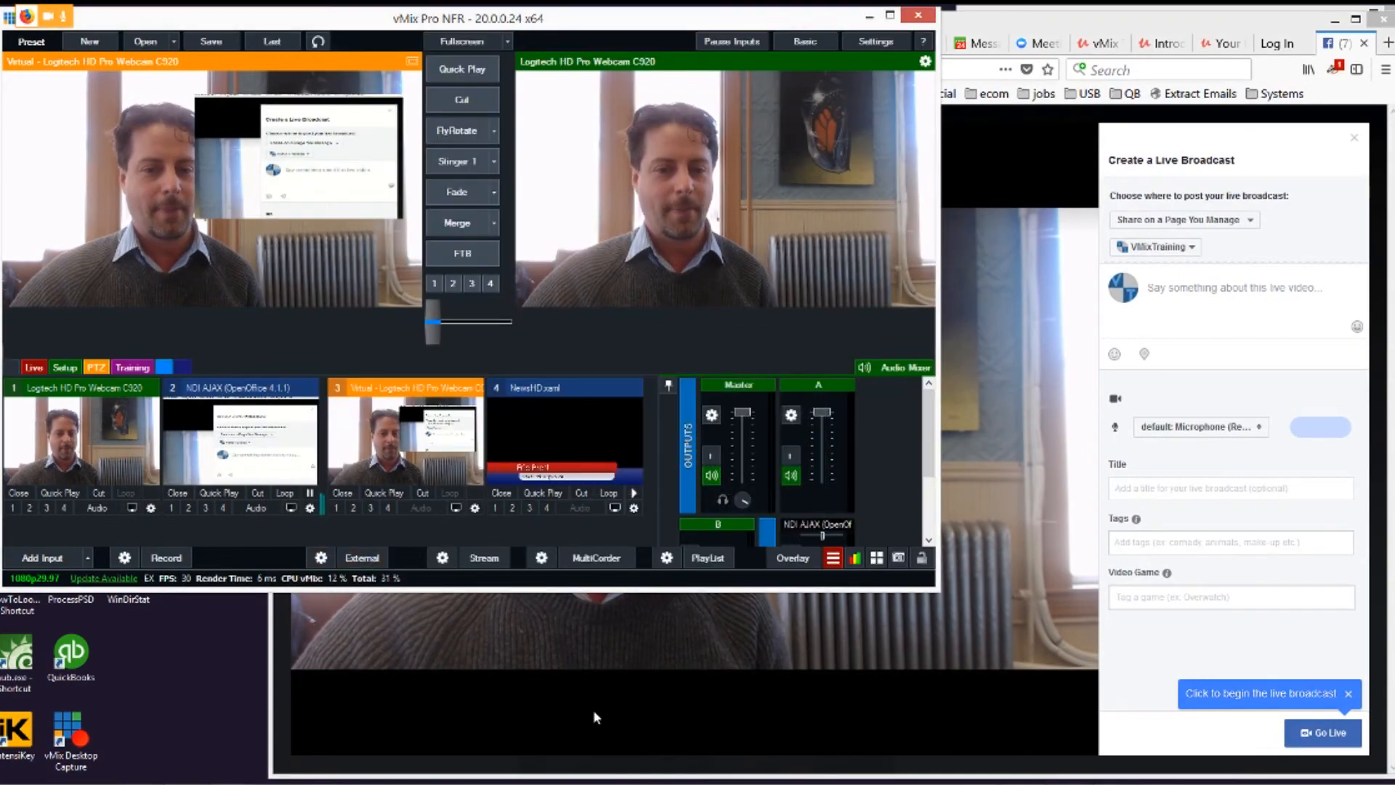
click(583, 705)
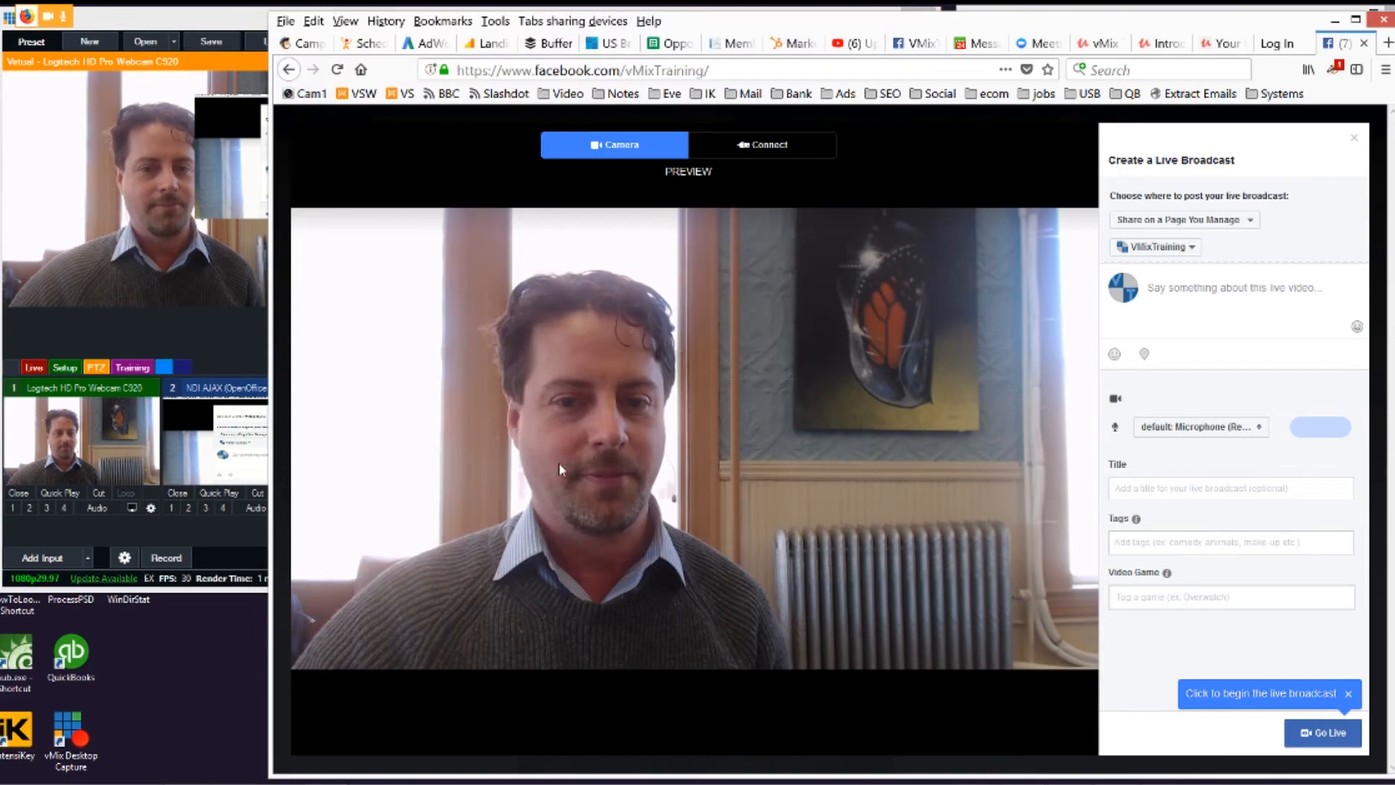
click(718, 142)
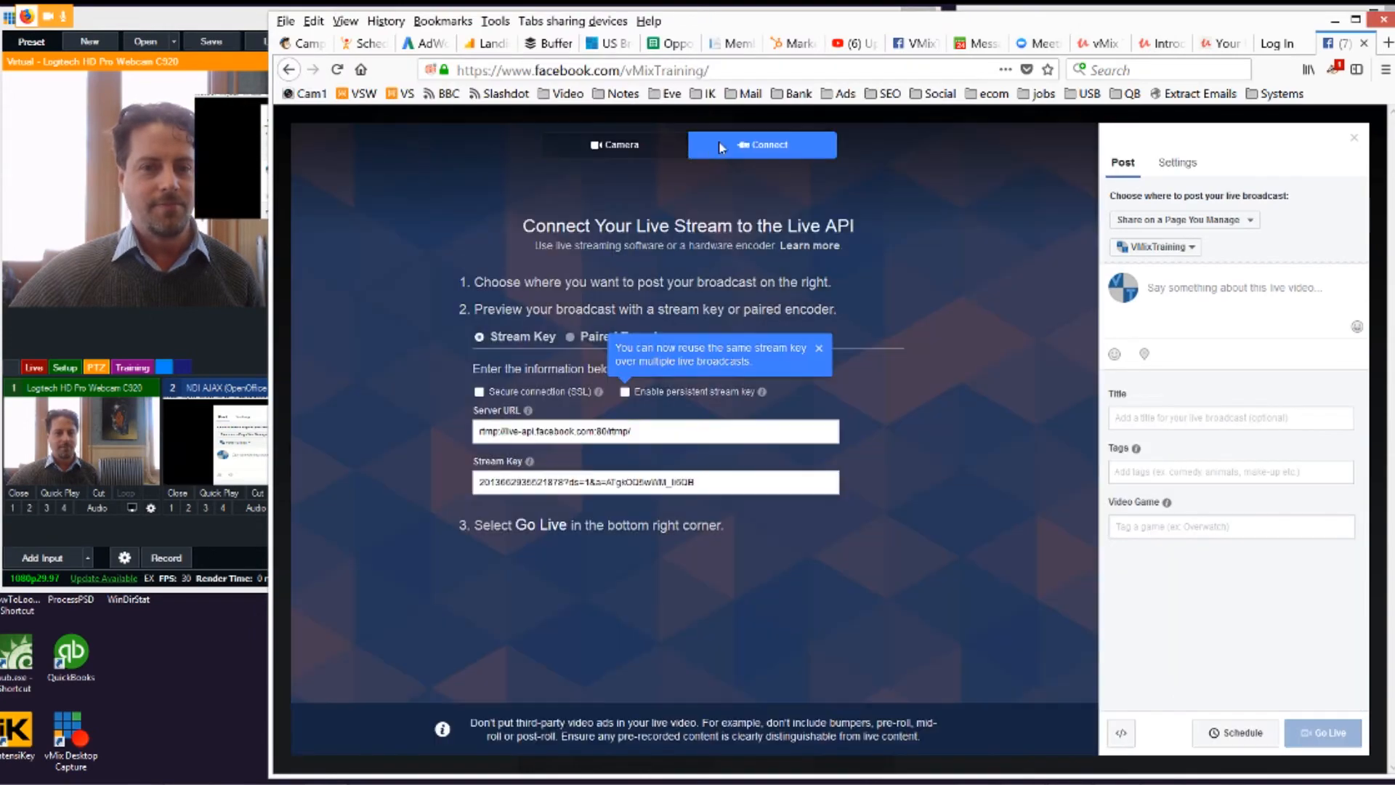
click(614, 145)
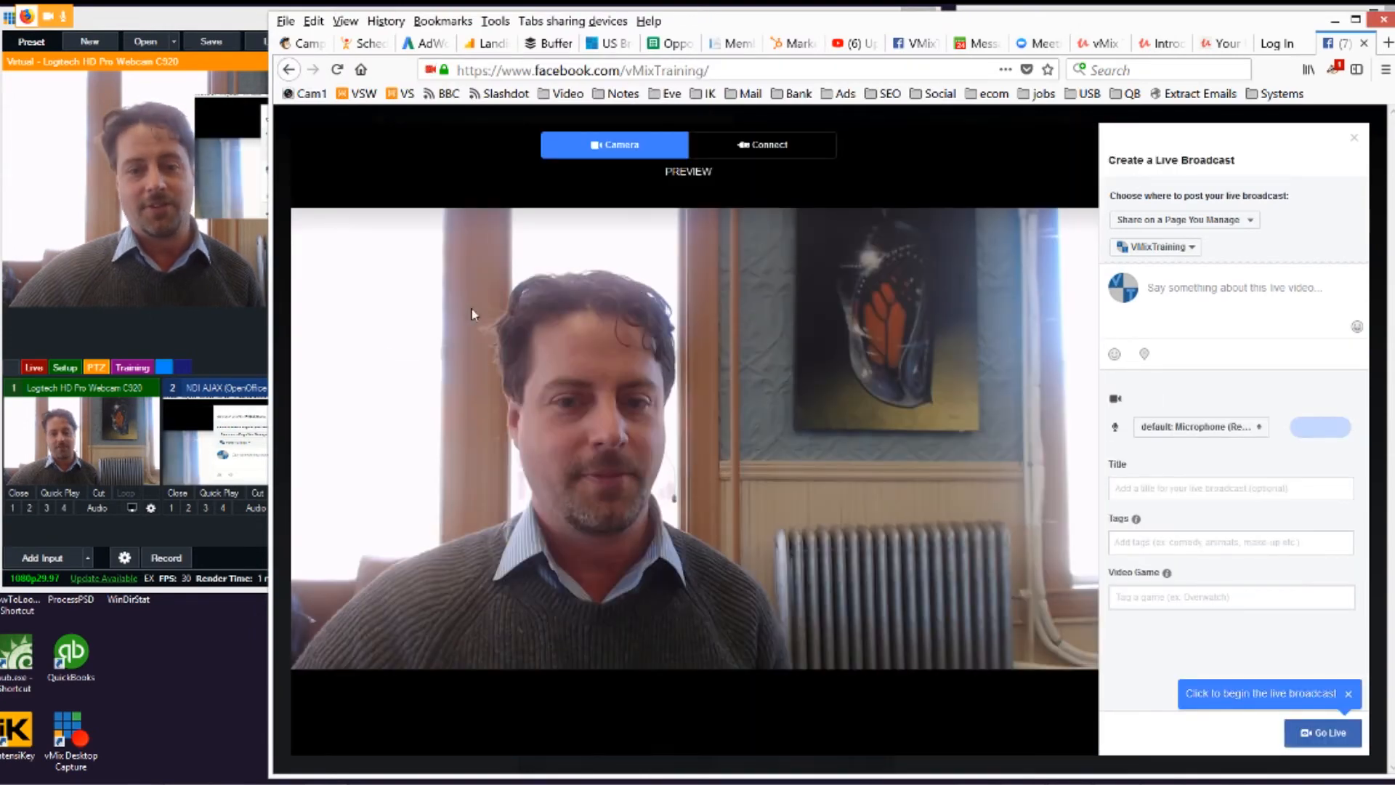
Step: Turn vMix's external output back on and bring the Facebook live page to the front, repositioning its window
click(247, 31)
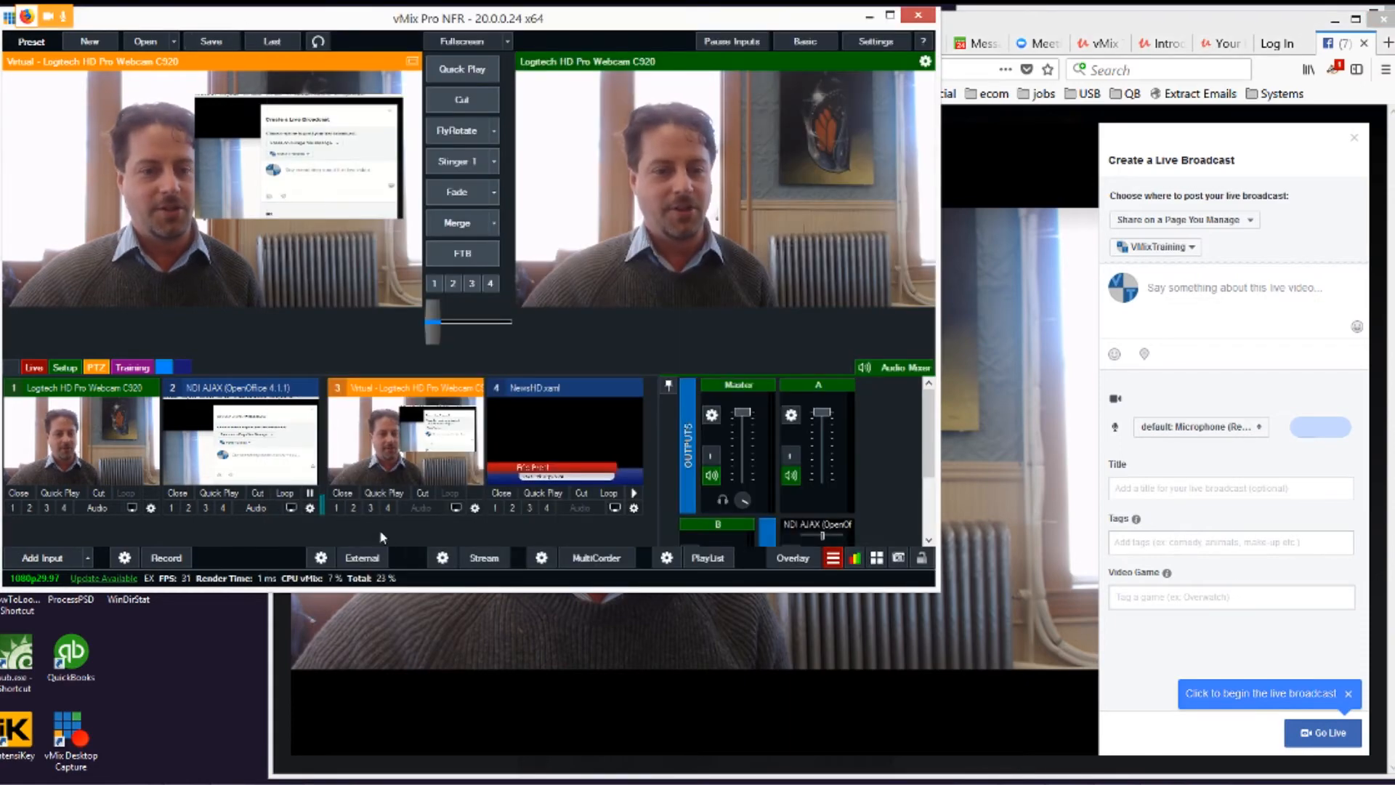
click(360, 559)
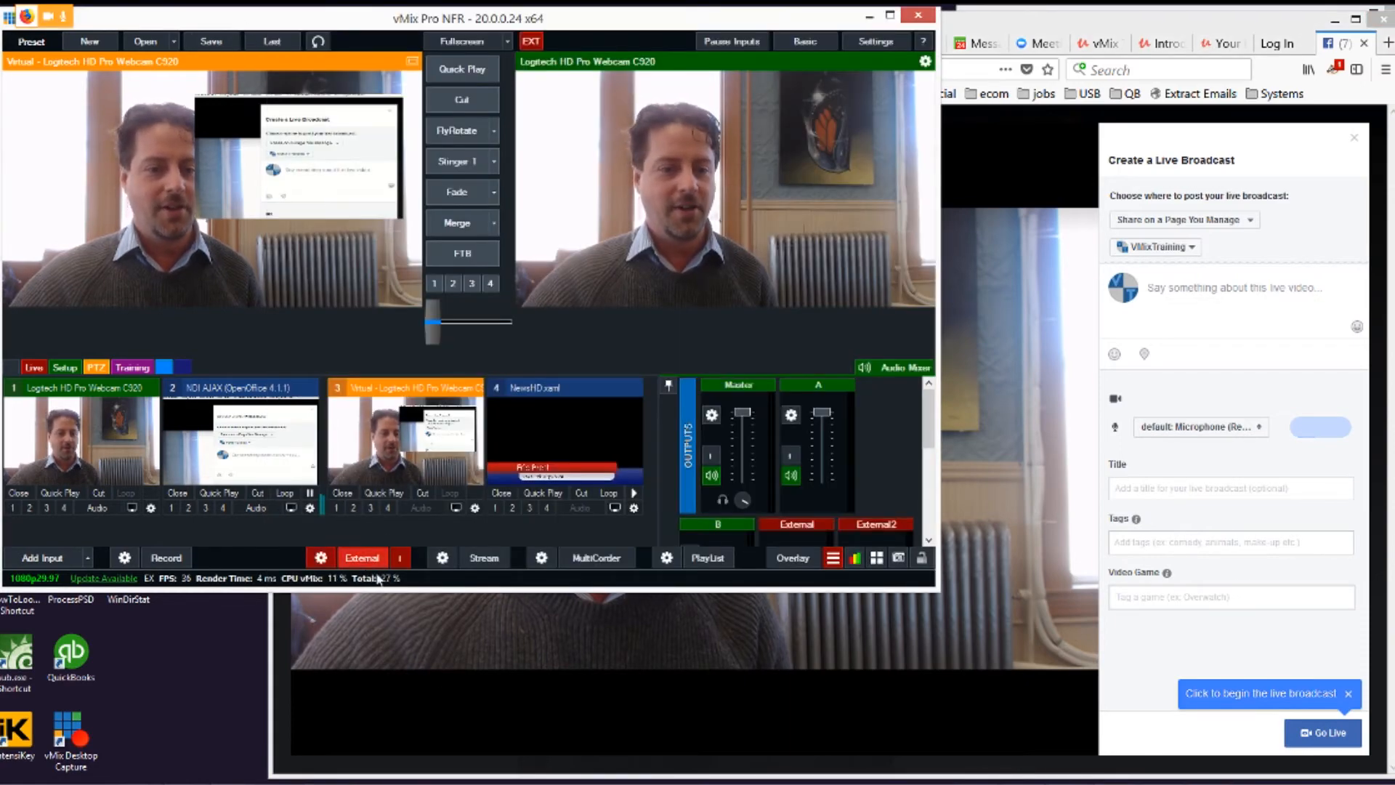
click(483, 710)
drag(891, 30, 825, 32)
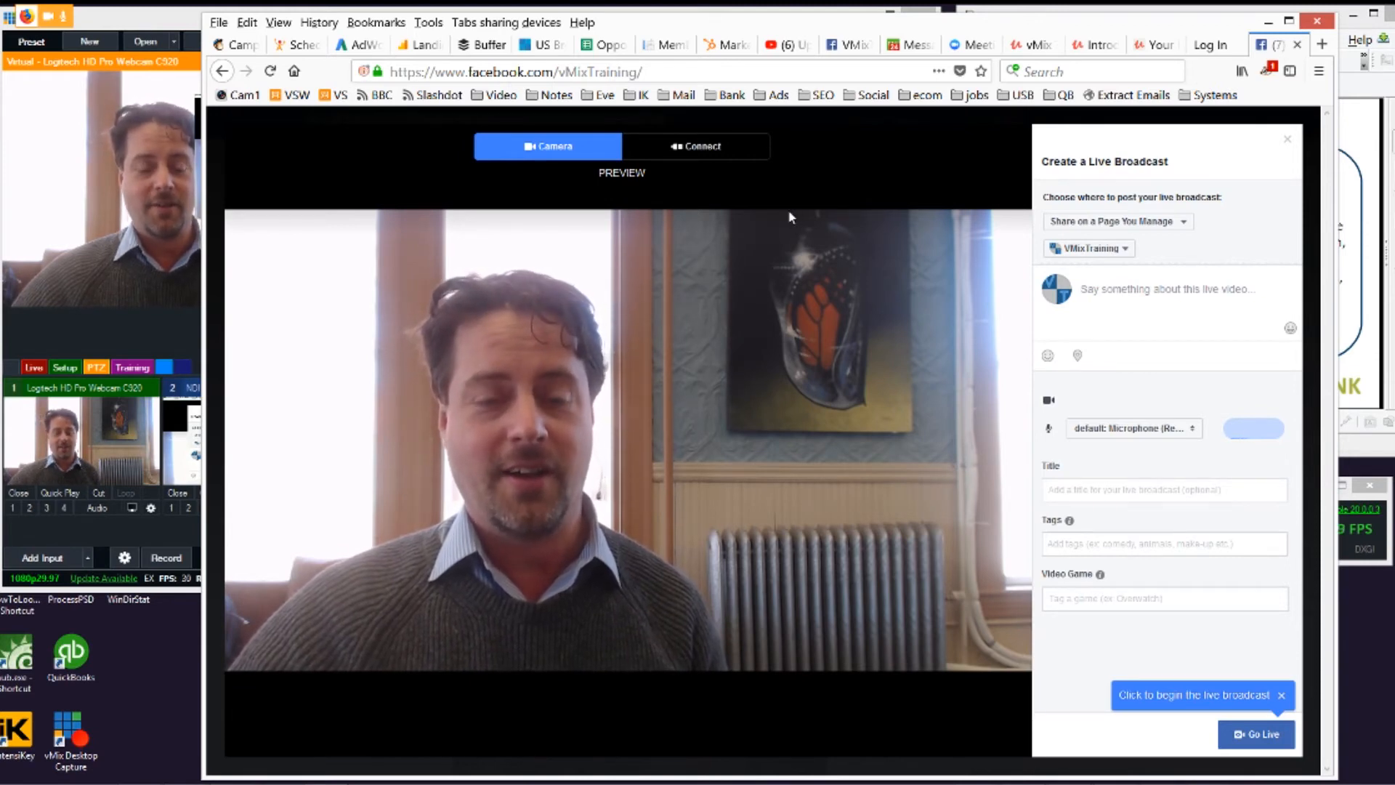
Step: Switch the Facebook broadcast setup to the Connect view, and view the Schedule Live dialog without scheduling anything
click(703, 148)
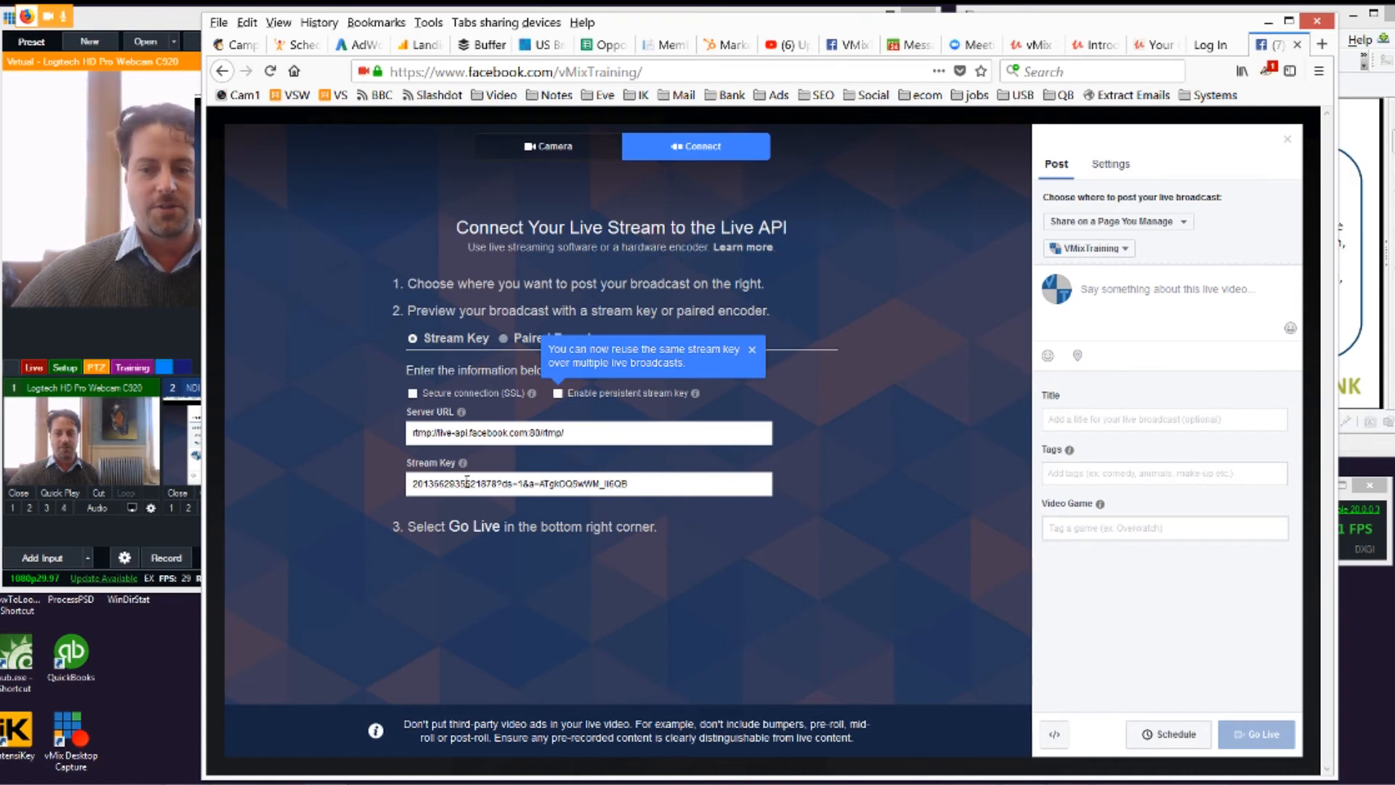
click(1176, 735)
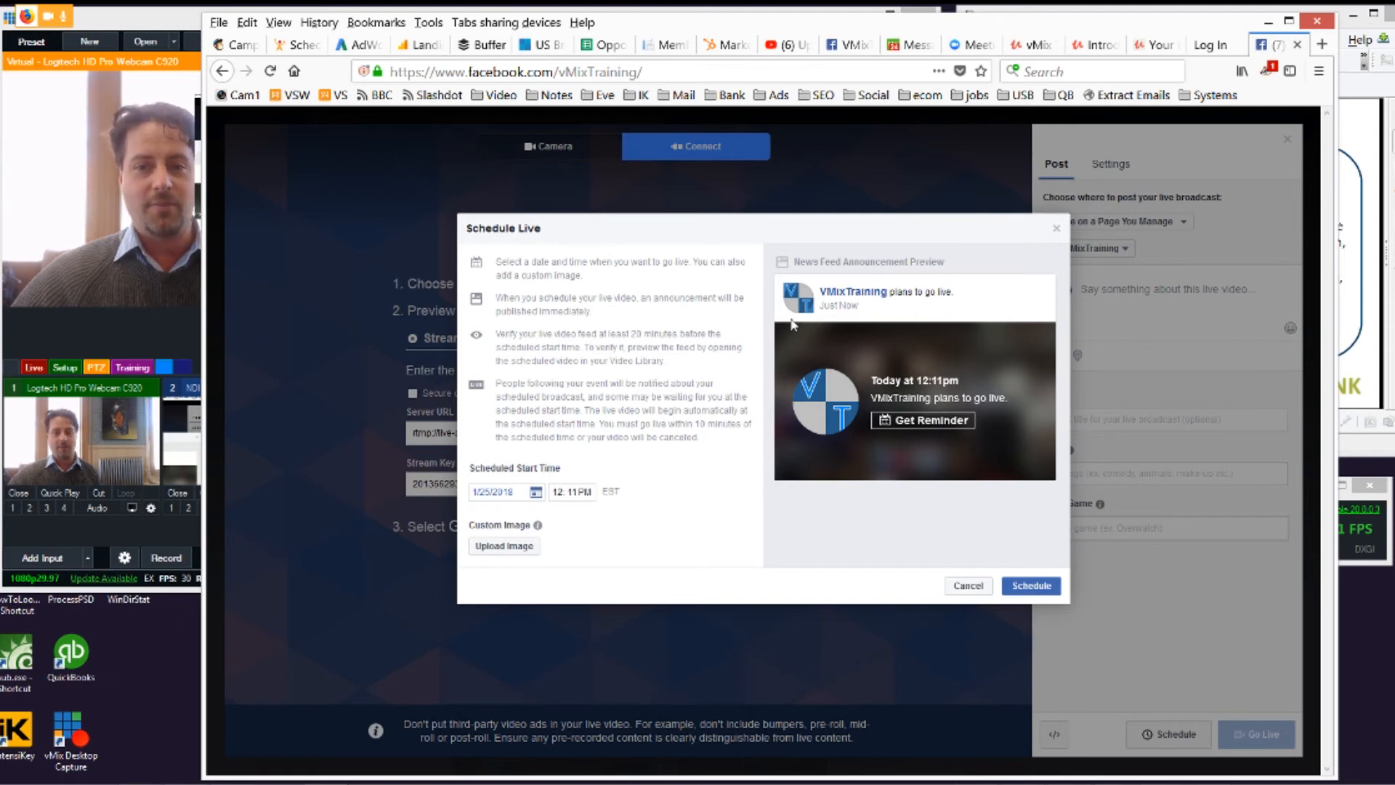
click(1057, 231)
Step: Copy Facebook's stream key and paste it over the stream name or key in vMix's streaming settings
click(654, 486)
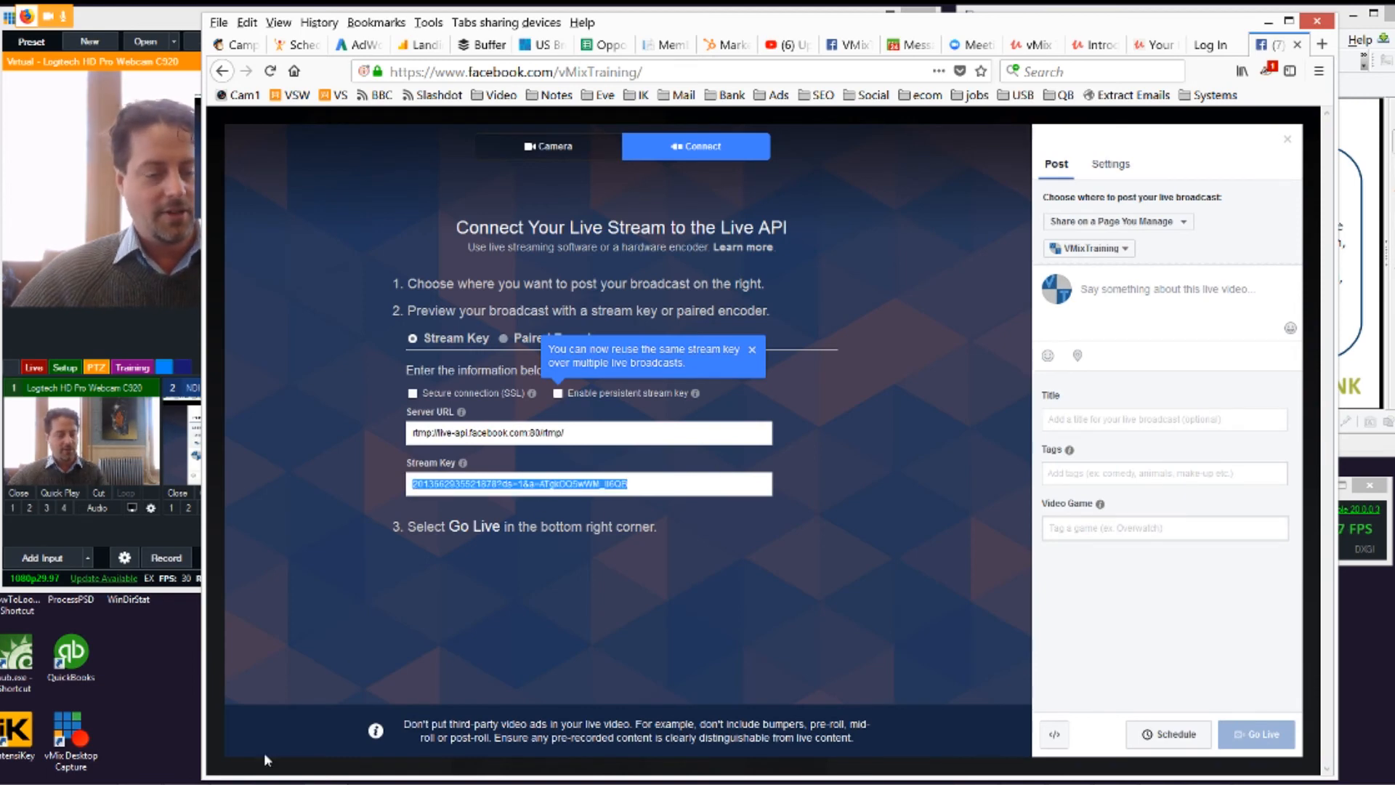
click(191, 581)
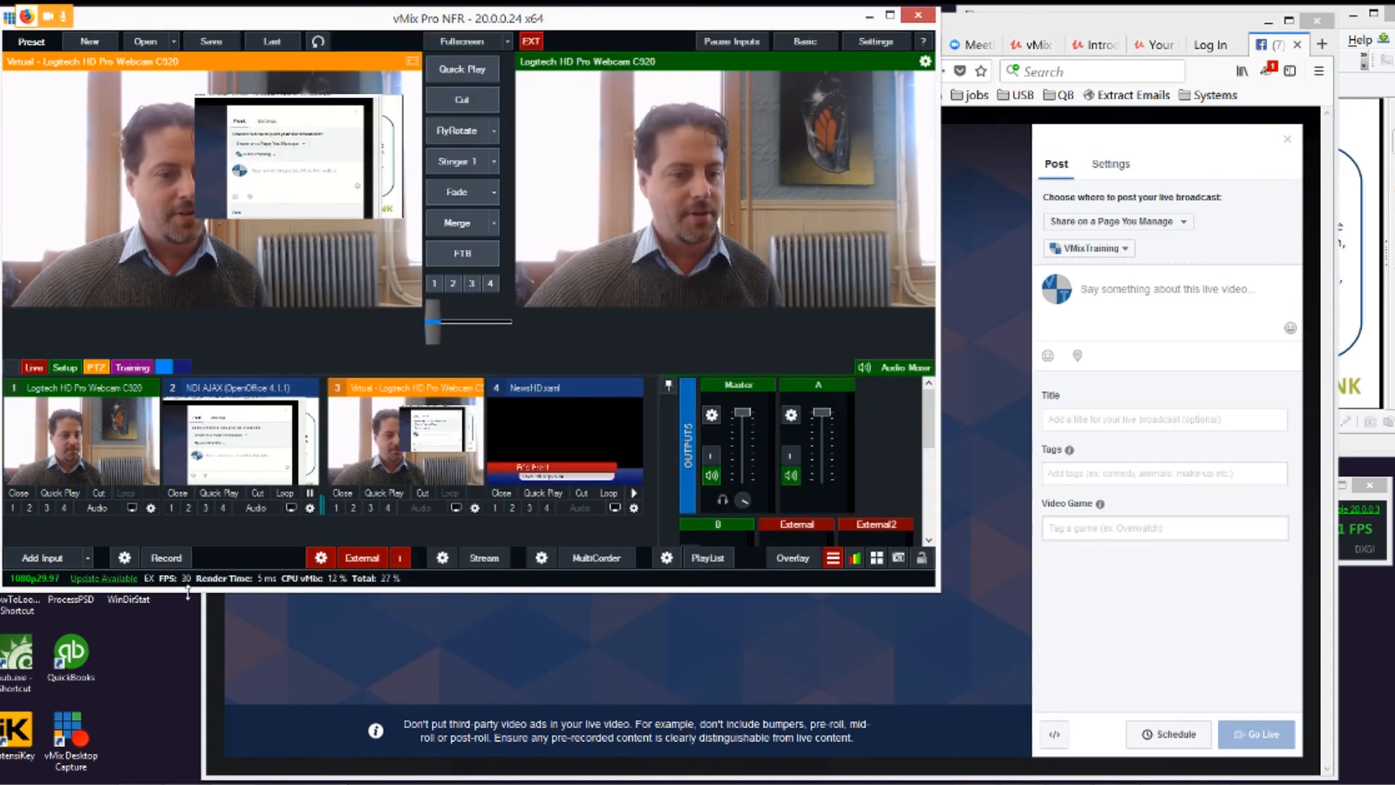
click(443, 557)
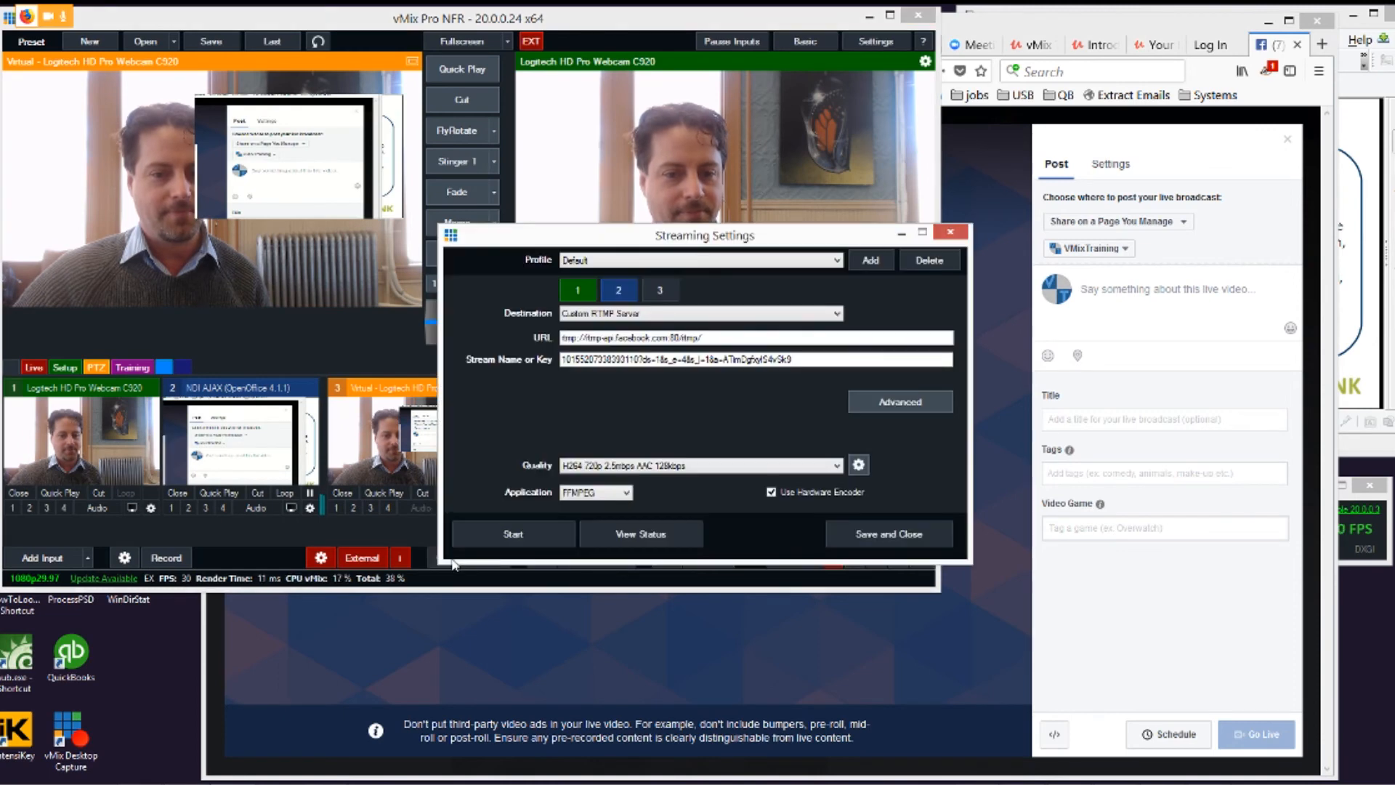
drag(836, 359, 469, 359)
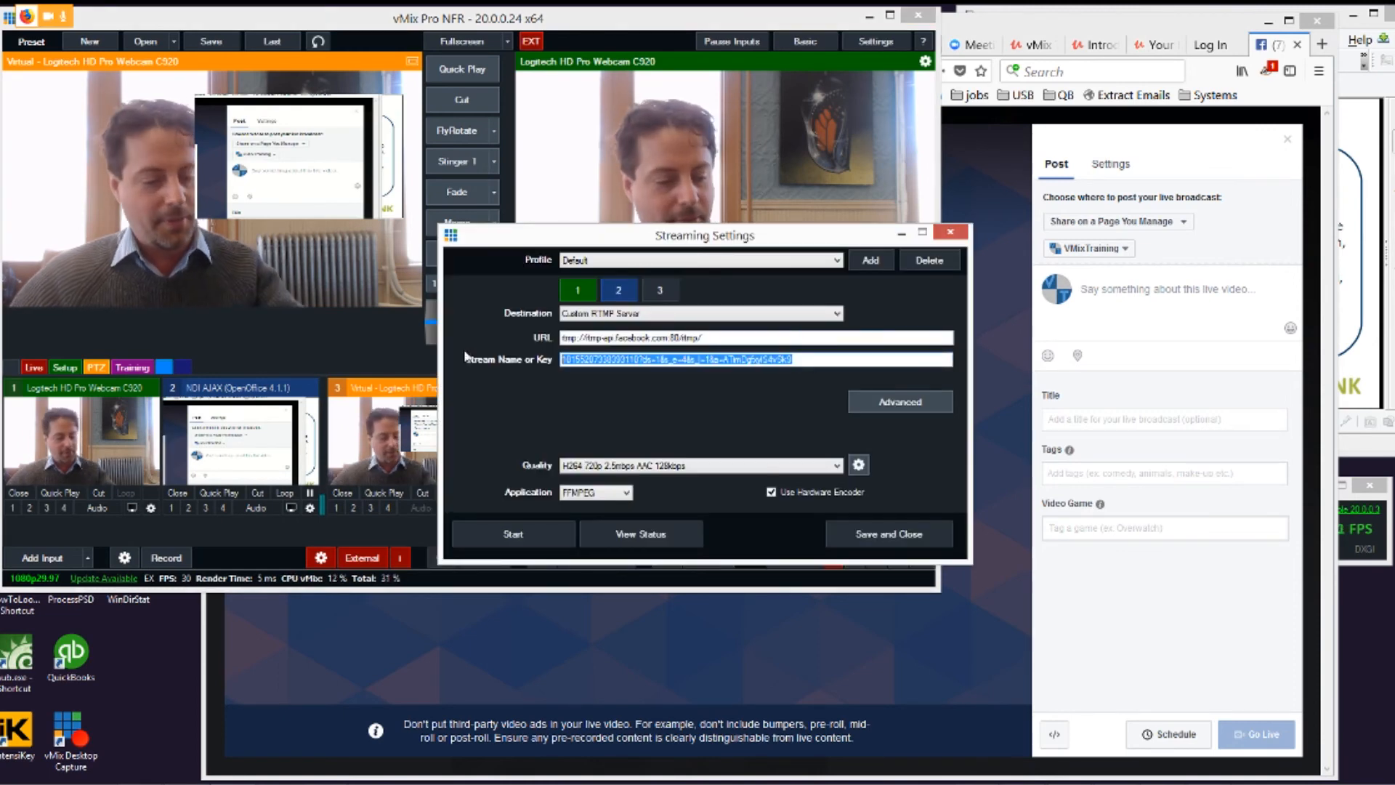
key(ctrl+v)
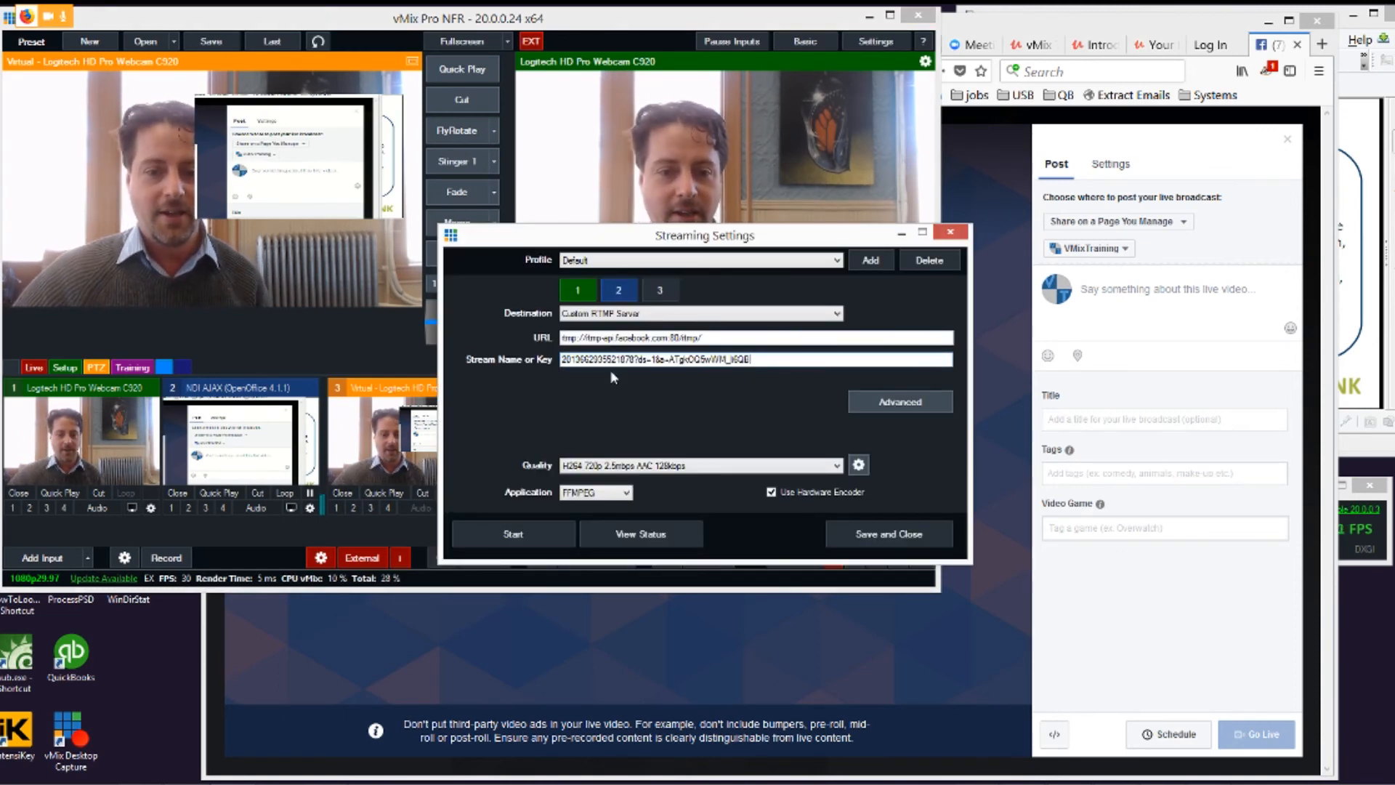
Step: Start the stream from vMix, close the streaming settings, and check the preview on the Facebook live page
click(552, 533)
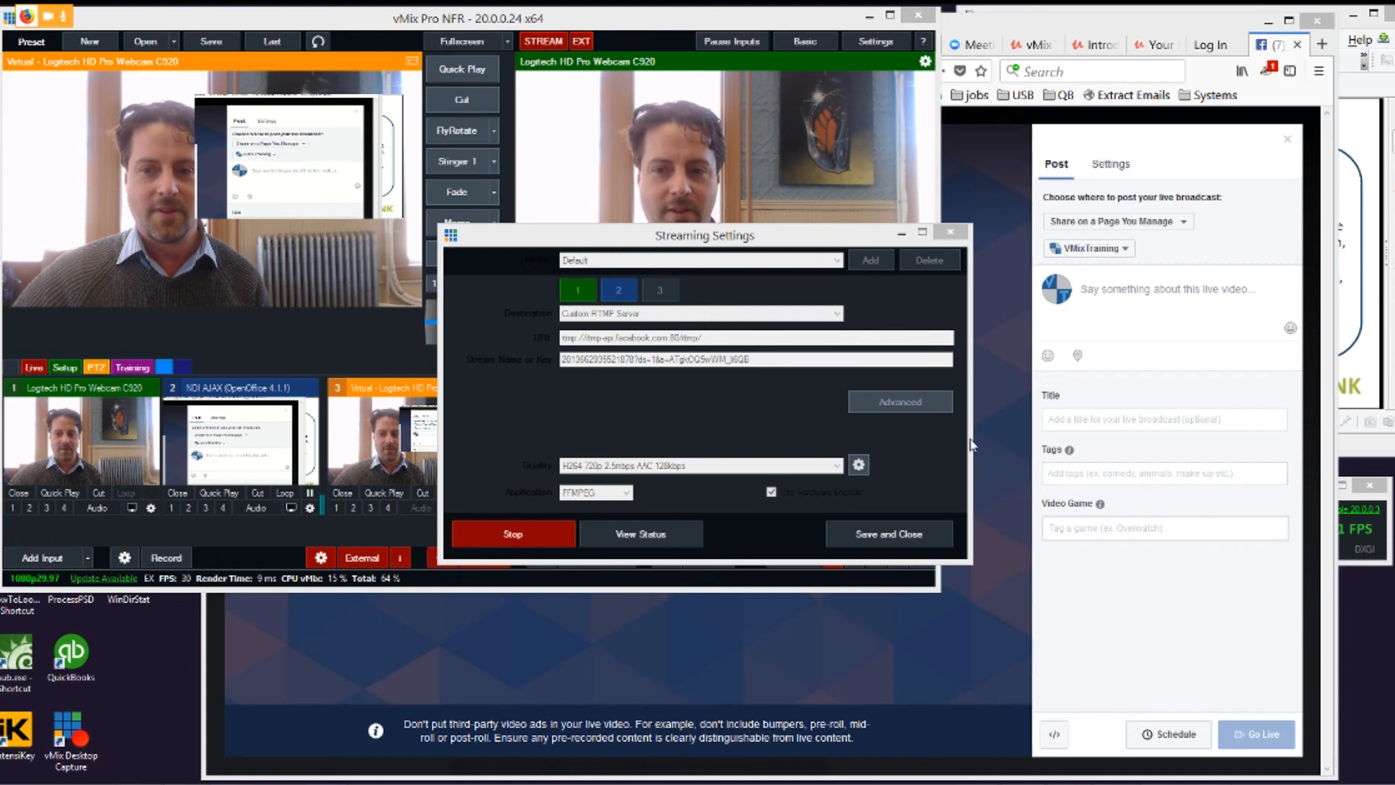
click(952, 233)
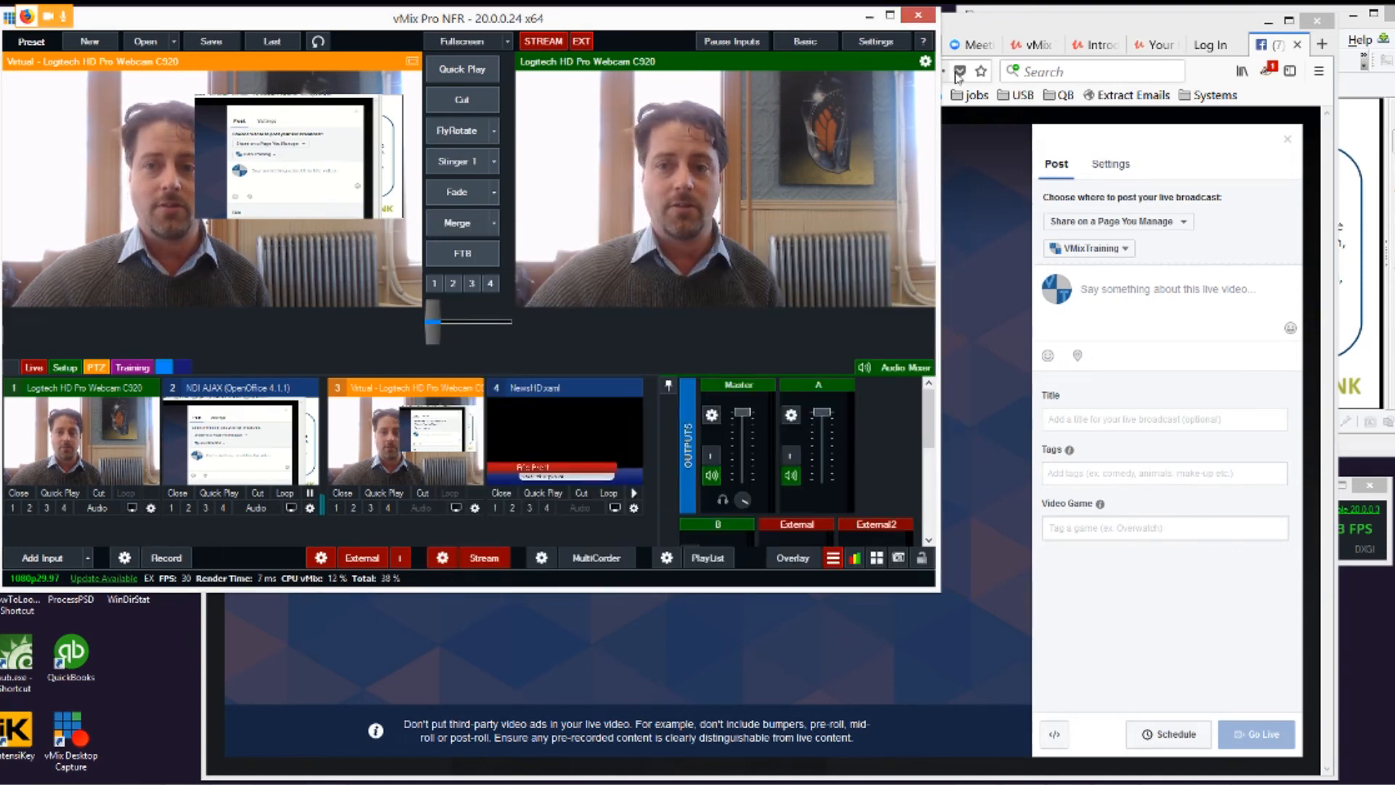
click(989, 27)
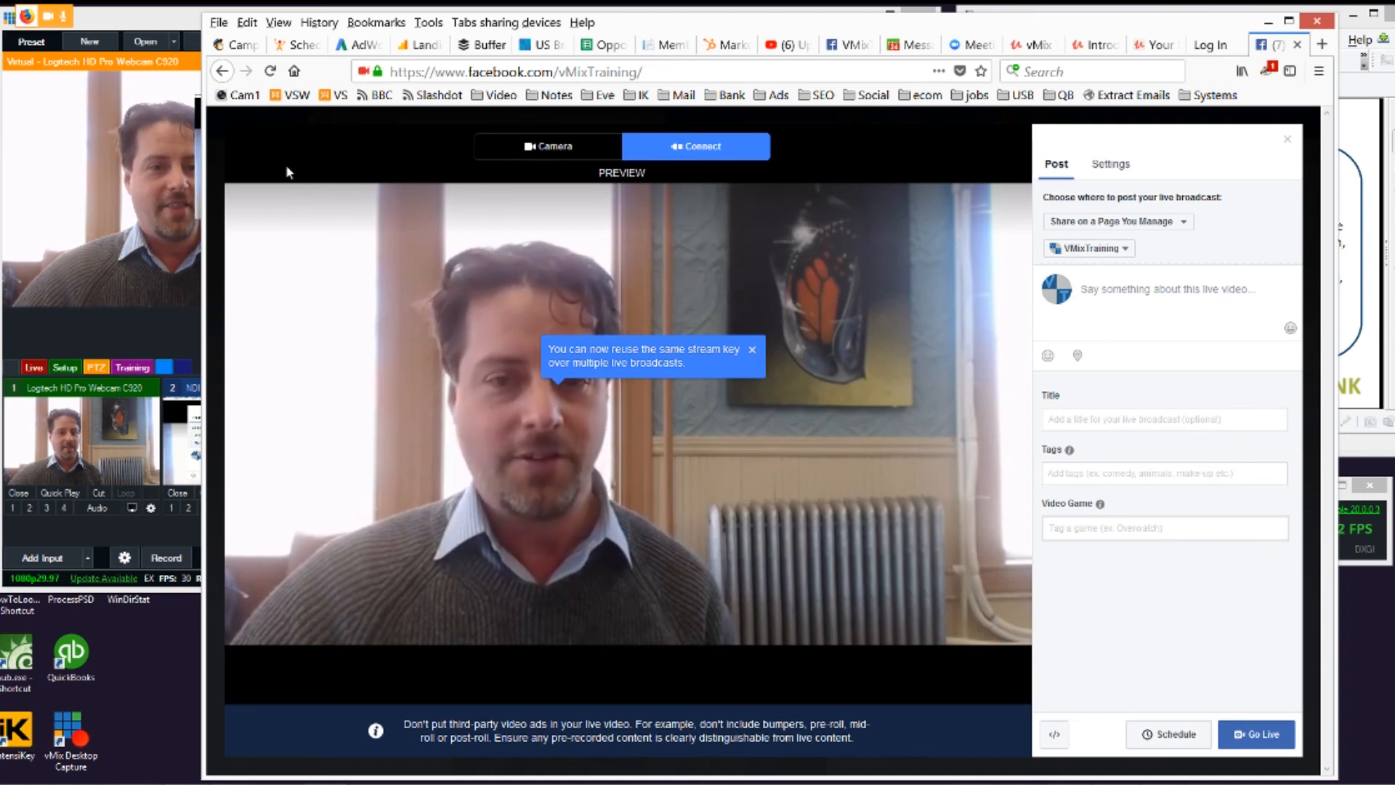
Step: Bring vMix to the front and stop the running stream from its streaming settings
click(178, 33)
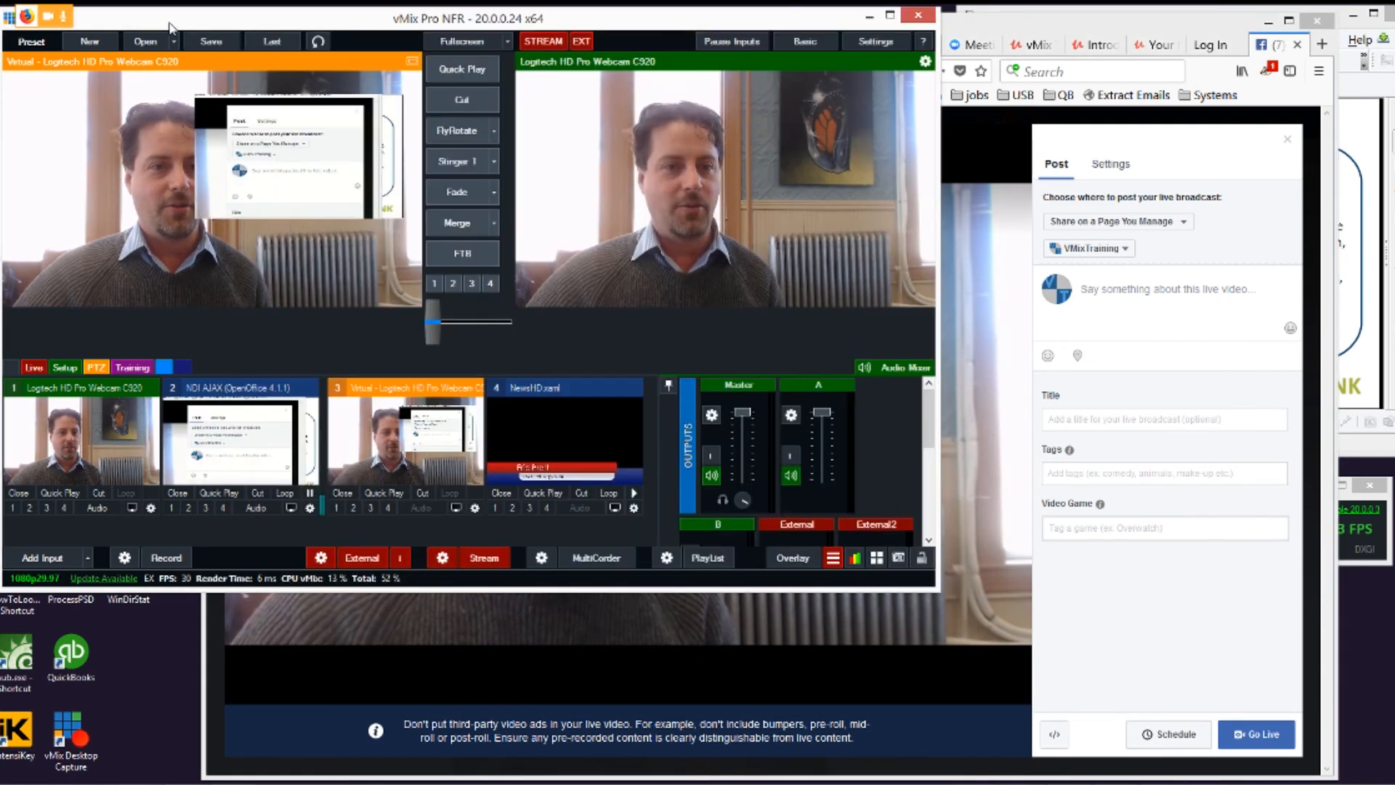
click(442, 559)
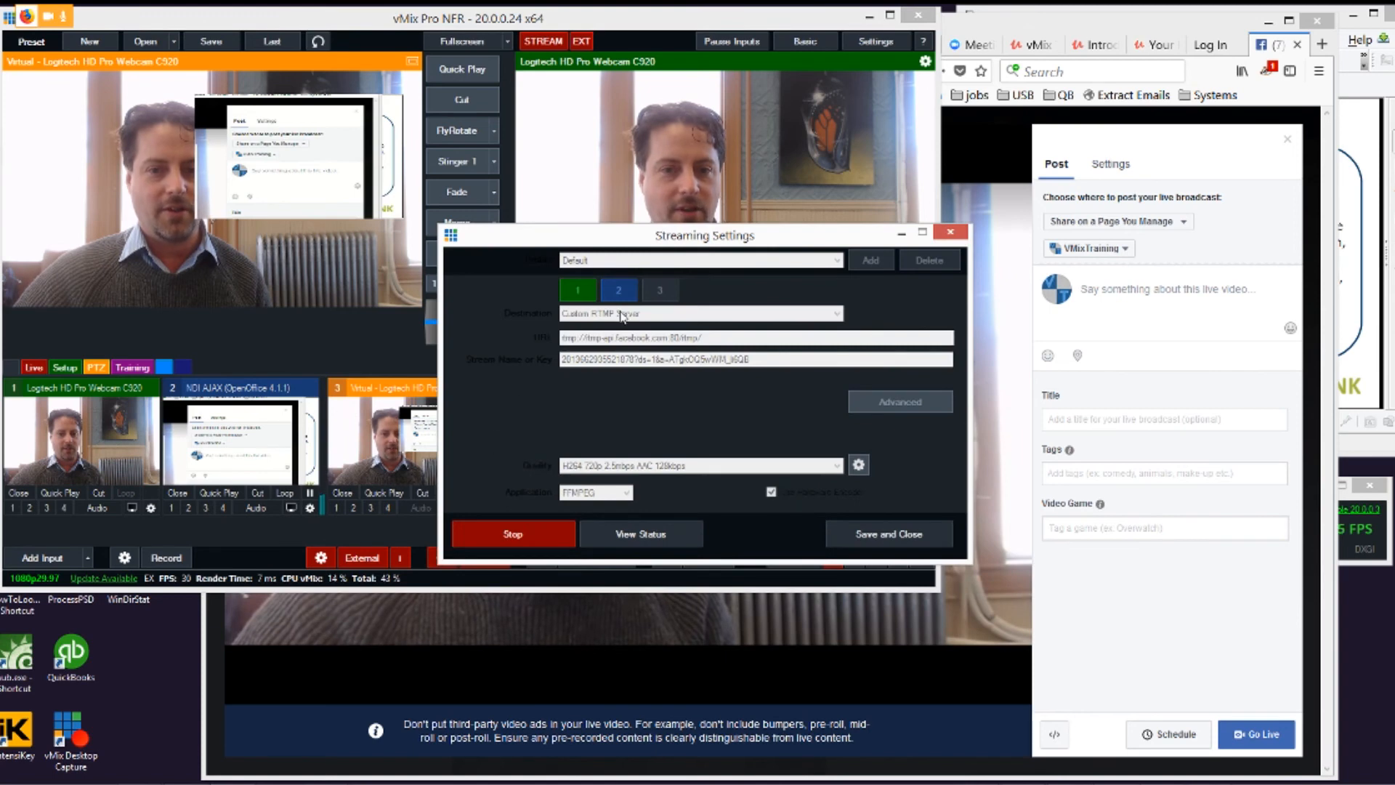
click(508, 538)
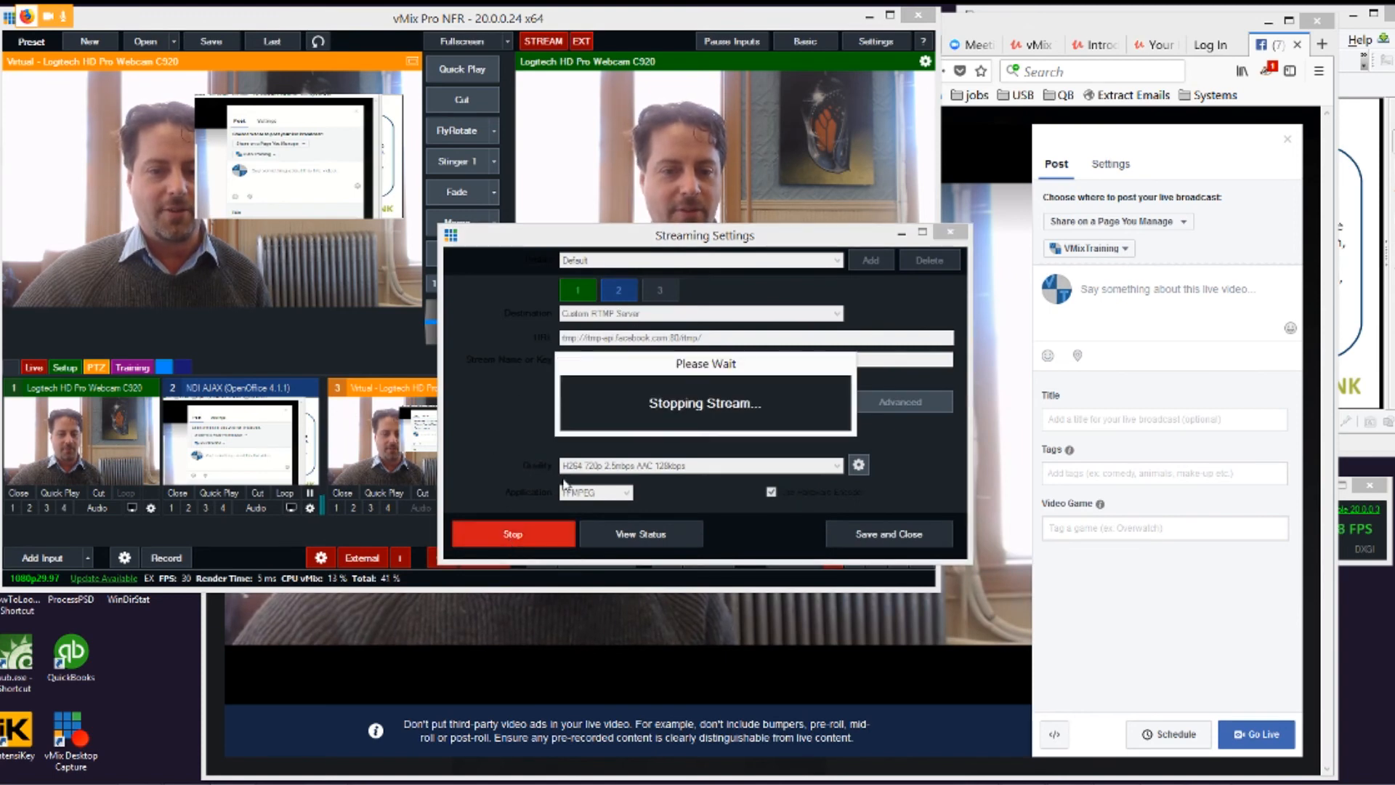
Step: View the available streaming destinations and try Facebook as the destination in place of Custom RTMP Server
click(599, 314)
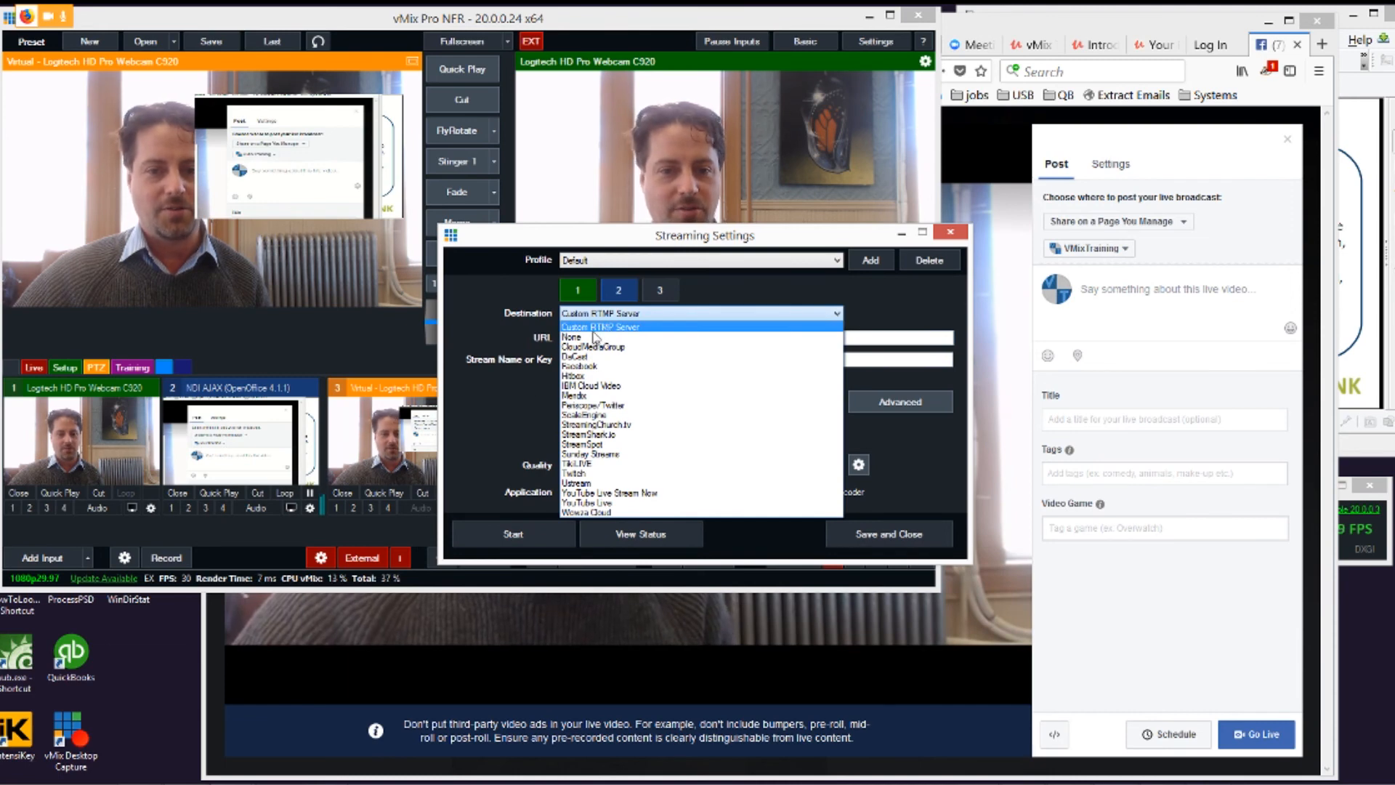
click(597, 327)
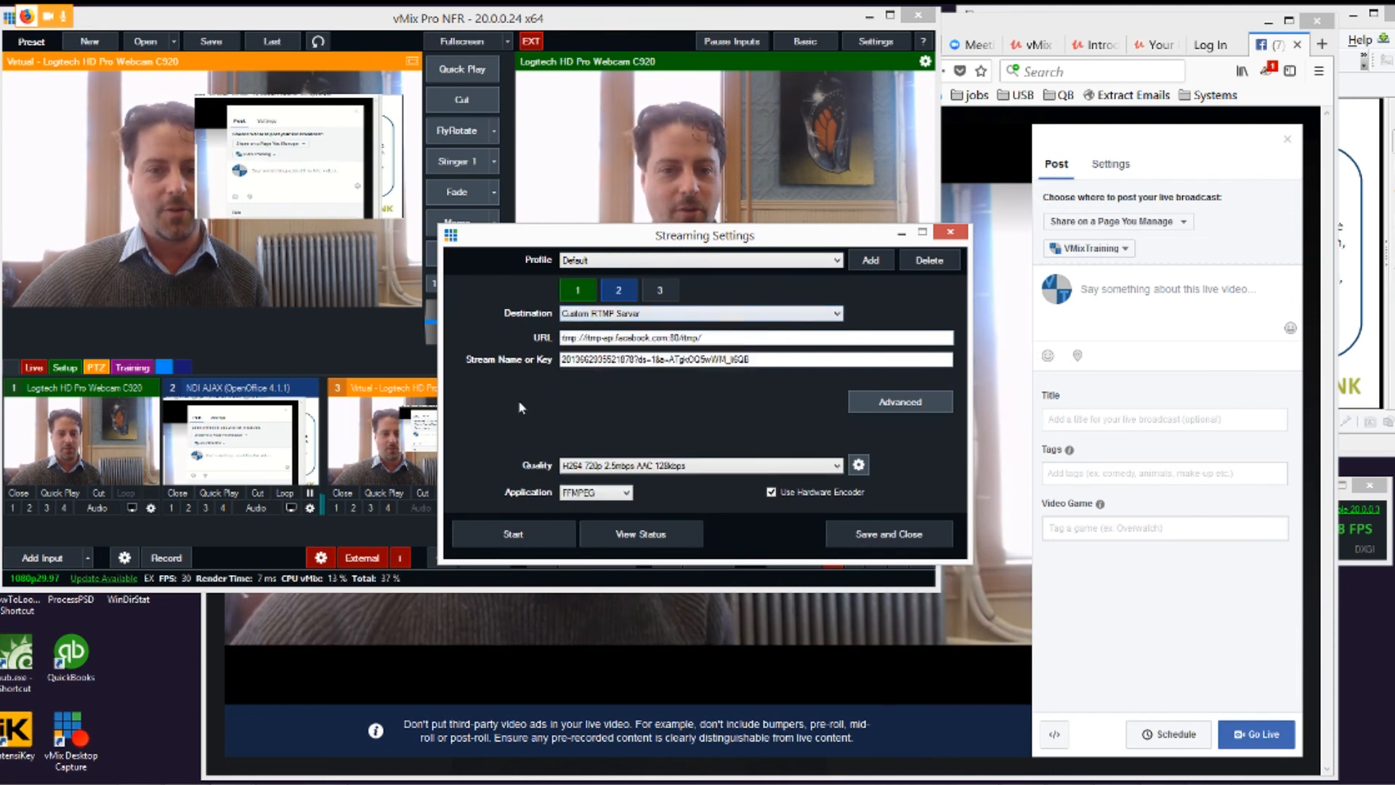
click(640, 316)
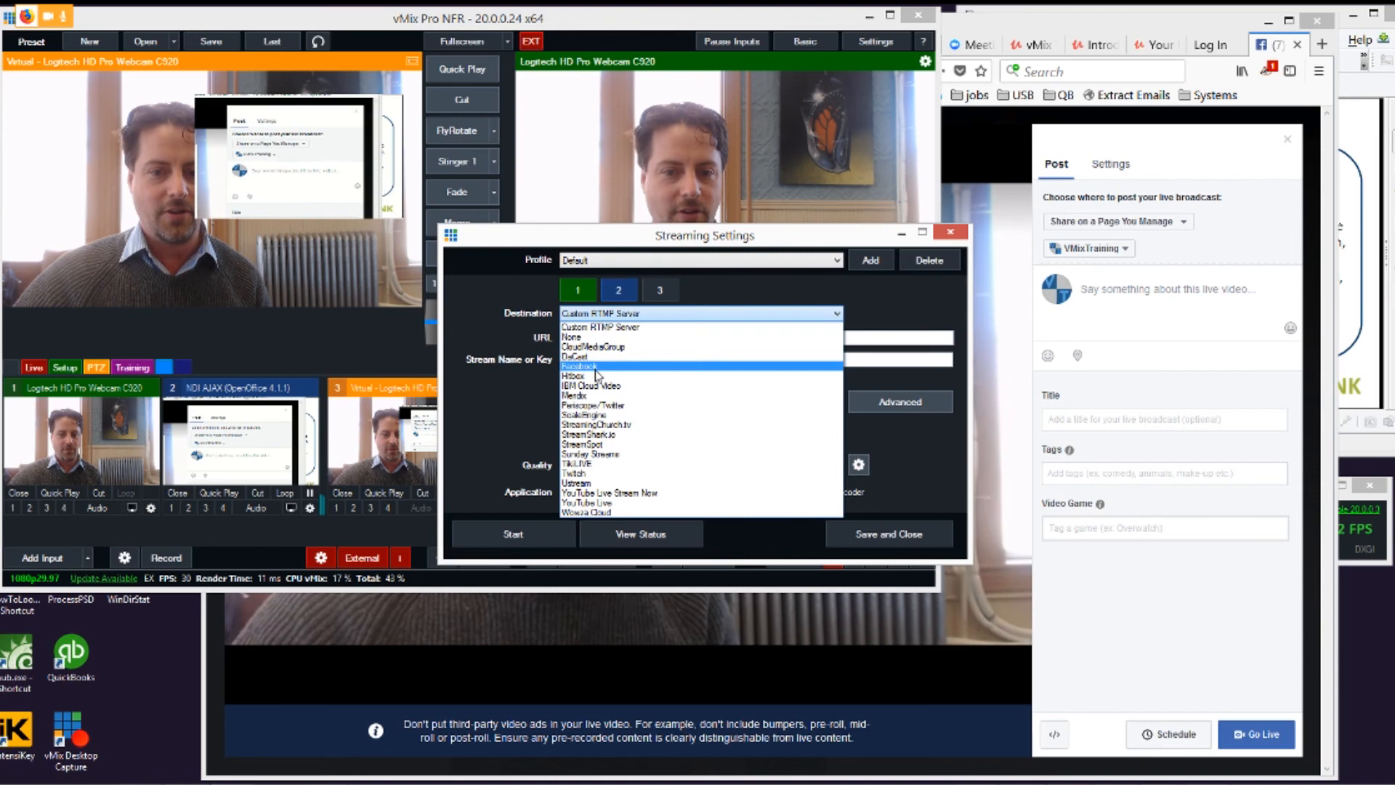
click(595, 369)
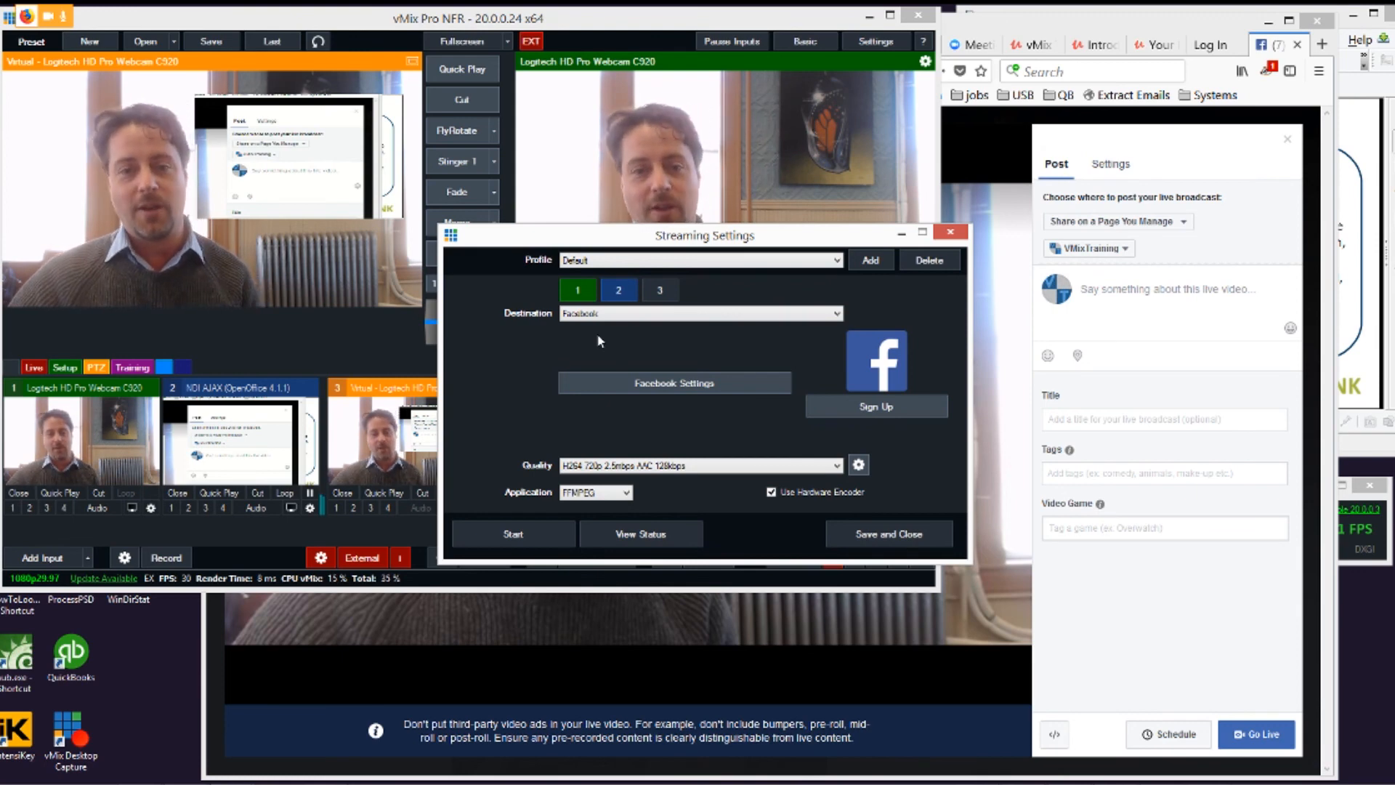
Step: Set the streaming destination back to Custom RTMP Server, view the destination choices again, and close the streaming settings
click(603, 313)
click(616, 336)
click(602, 337)
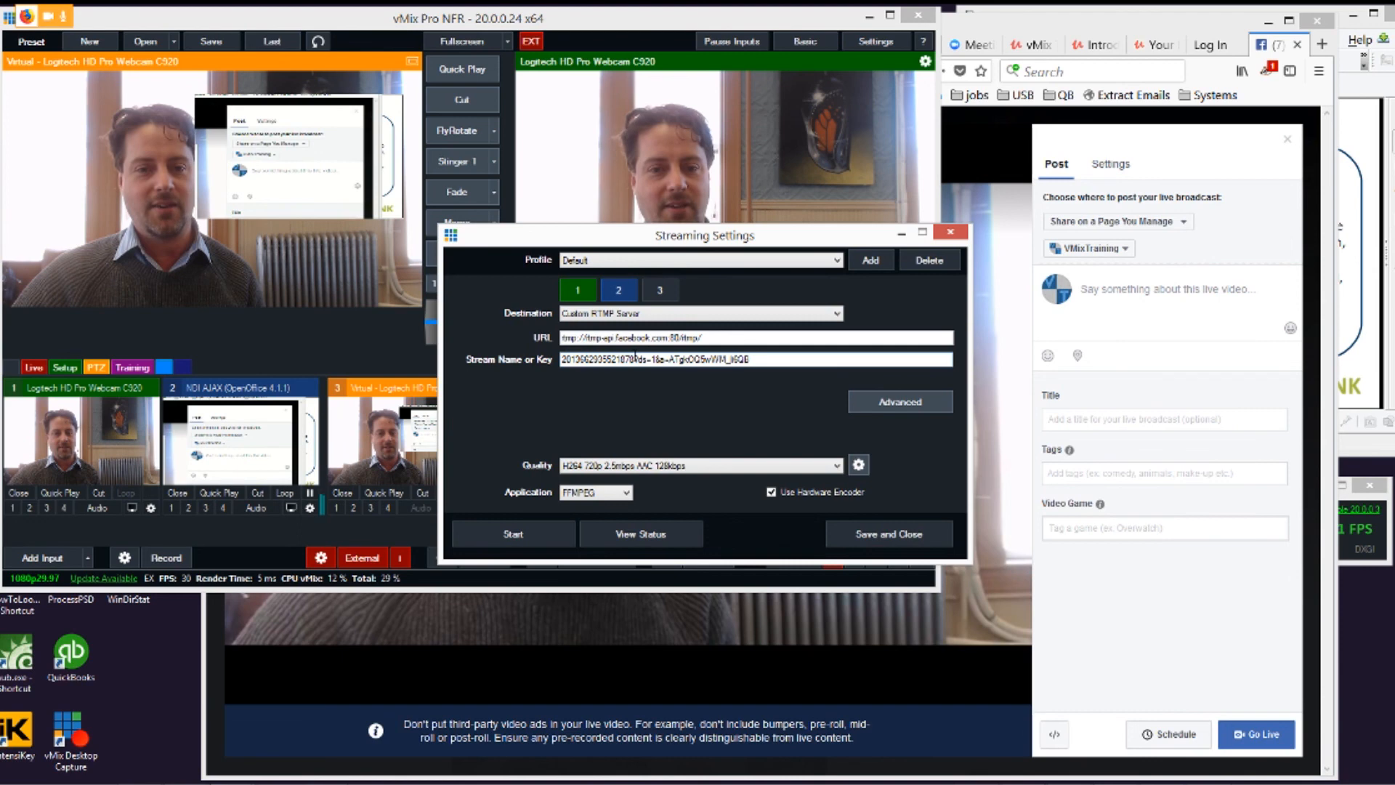
click(670, 313)
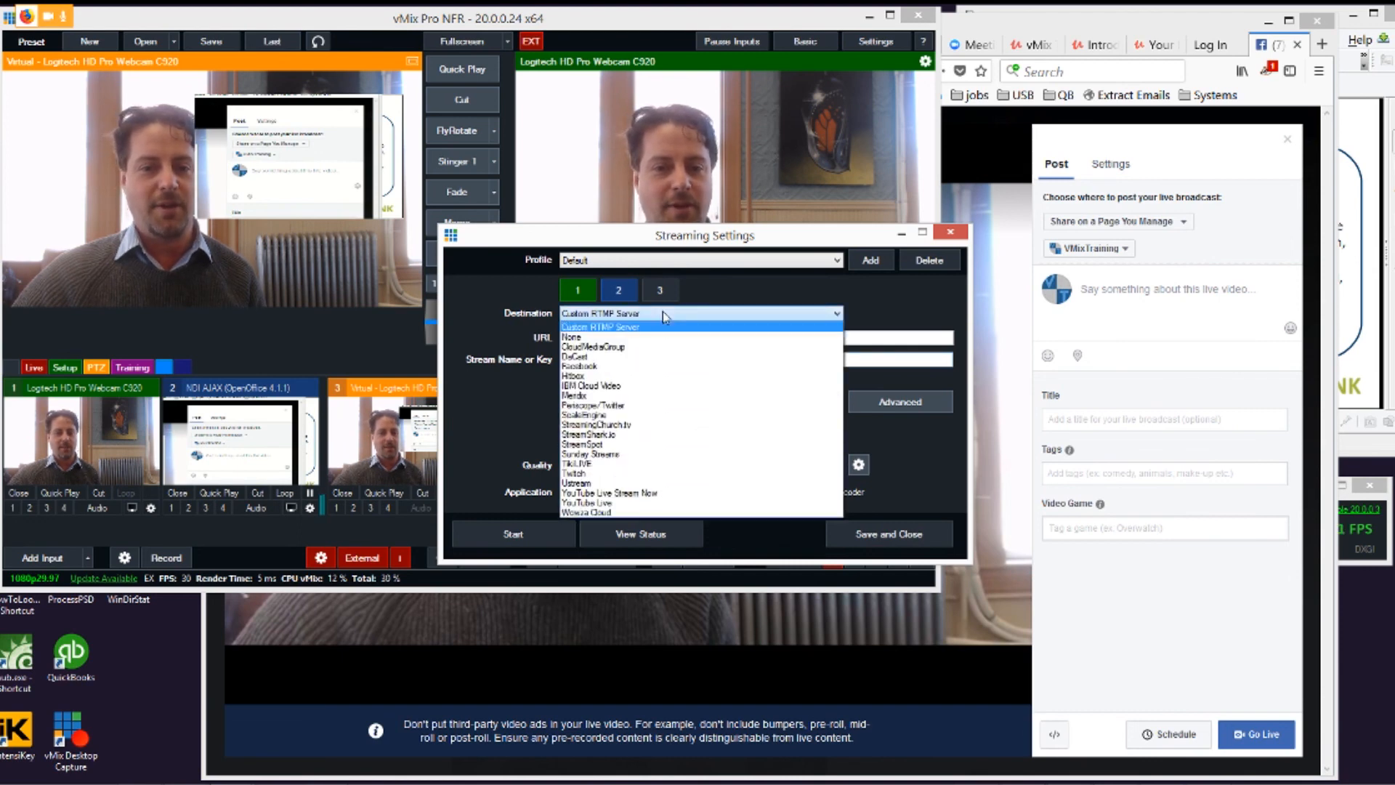
click(593, 367)
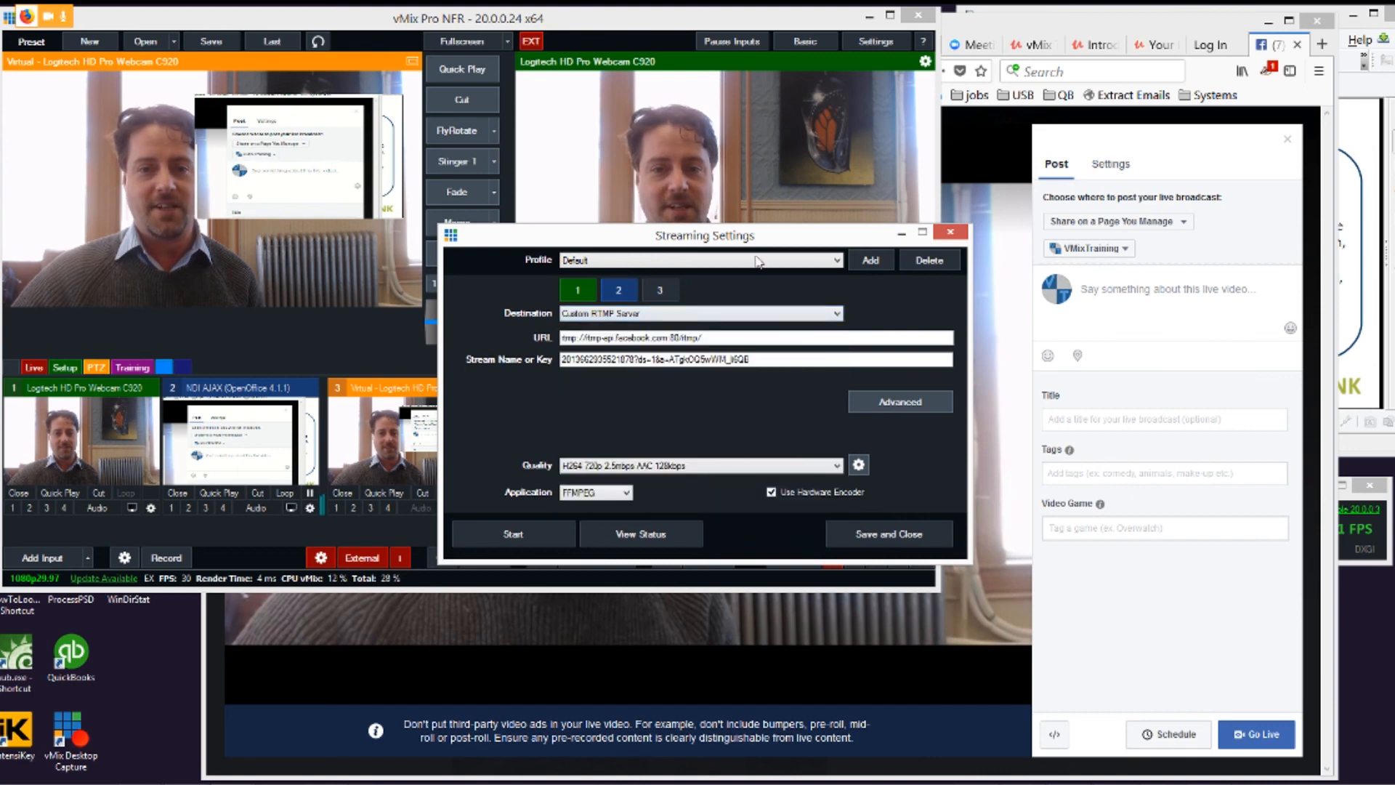
click(951, 233)
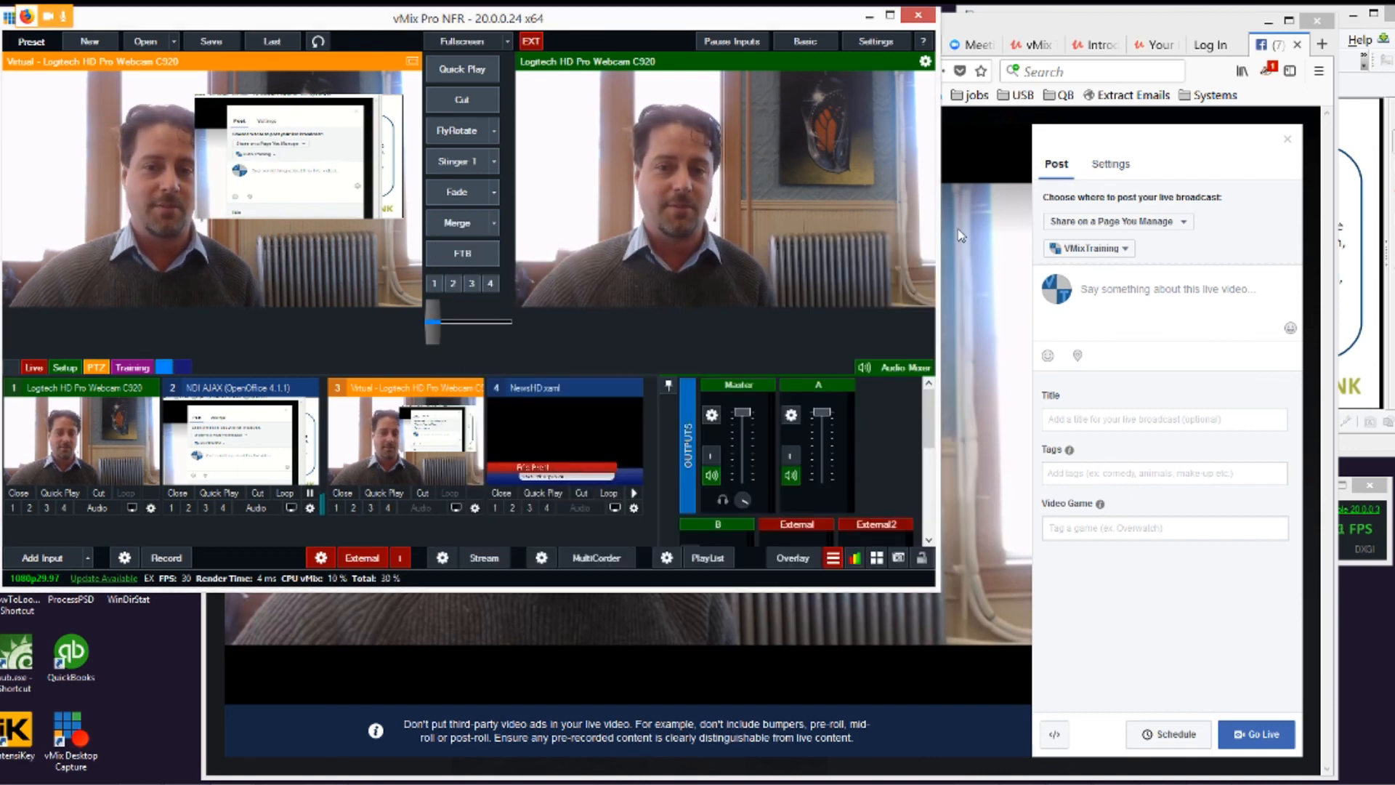